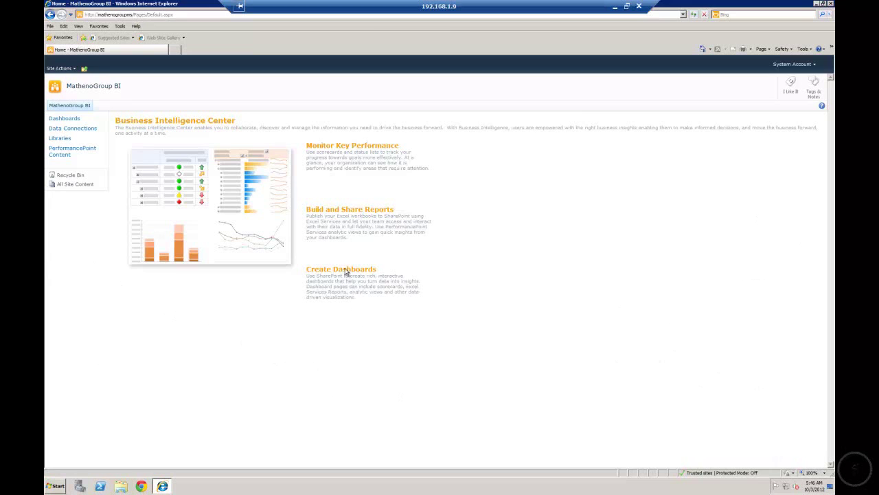
Step: Open the PerformancePoint Services start page from Monitor Key Performance and launch Dashboard Designer, allowing the application to run
mouse_move(349, 204)
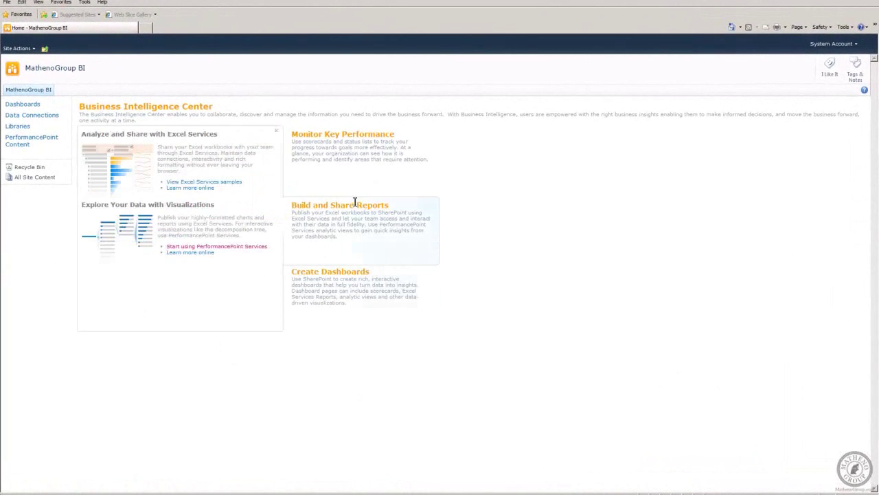
mouse_move(352, 138)
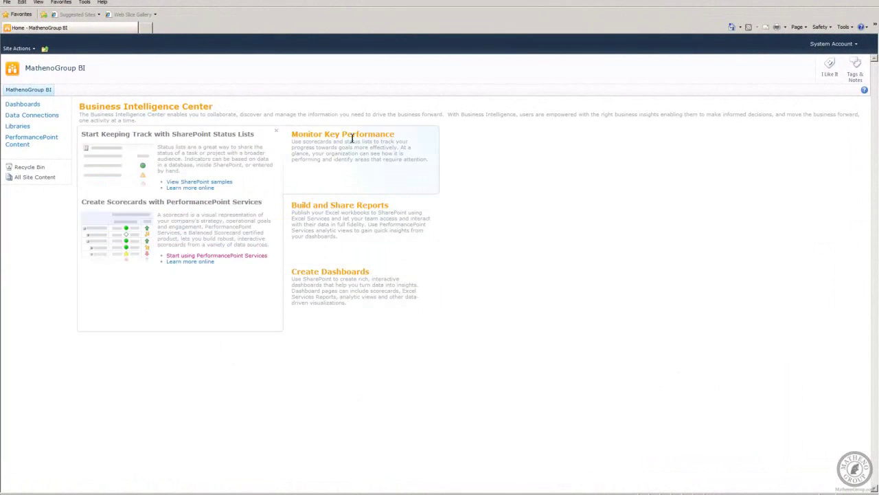
left_click(254, 249)
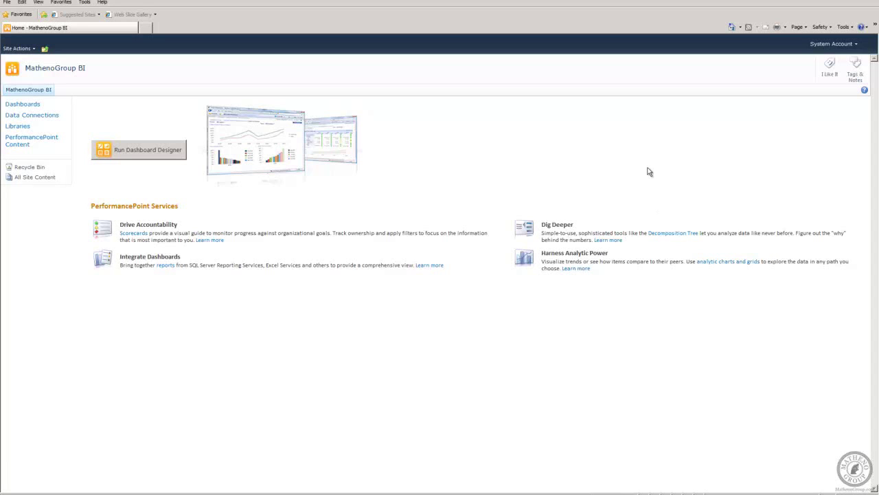
left_click(123, 160)
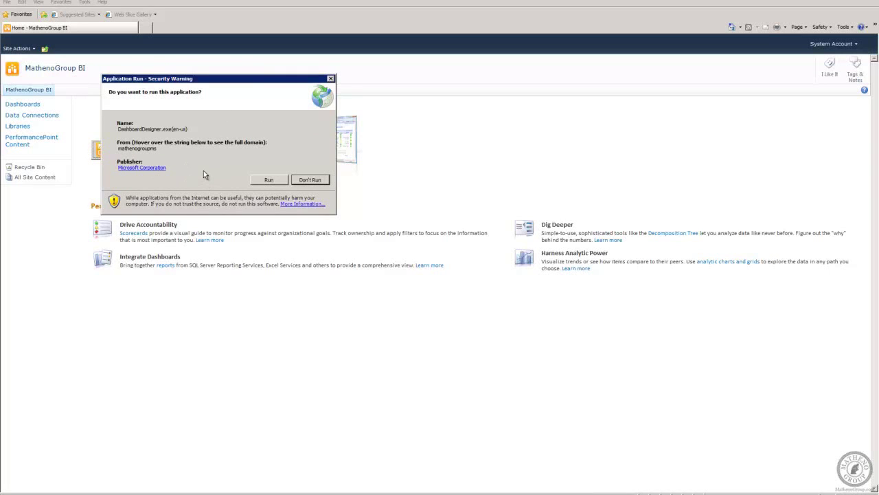
left_click(269, 181)
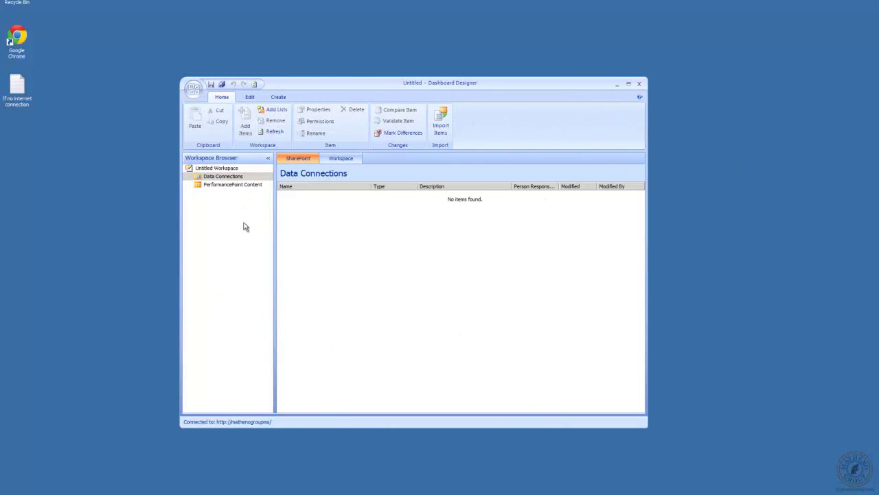
Step: Save the untitled workspace to the Desktop as a Dashboard Designer Workspace named Demo1
left_click(193, 91)
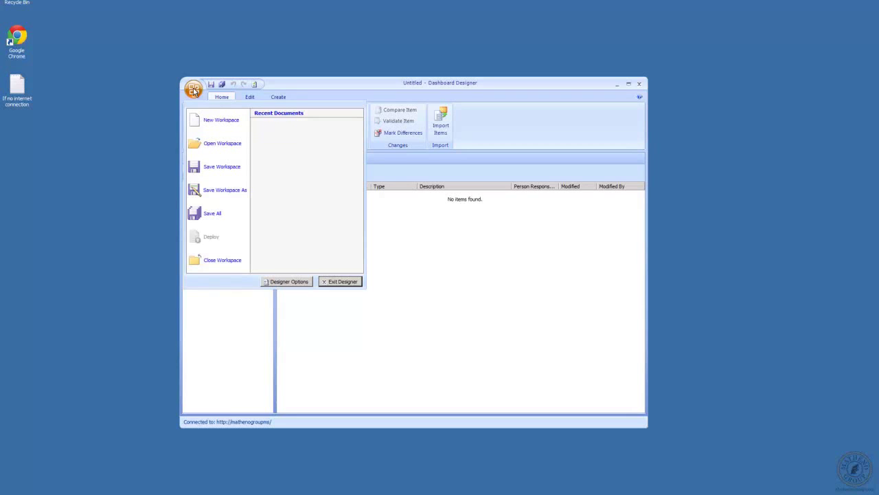
left_click(222, 191)
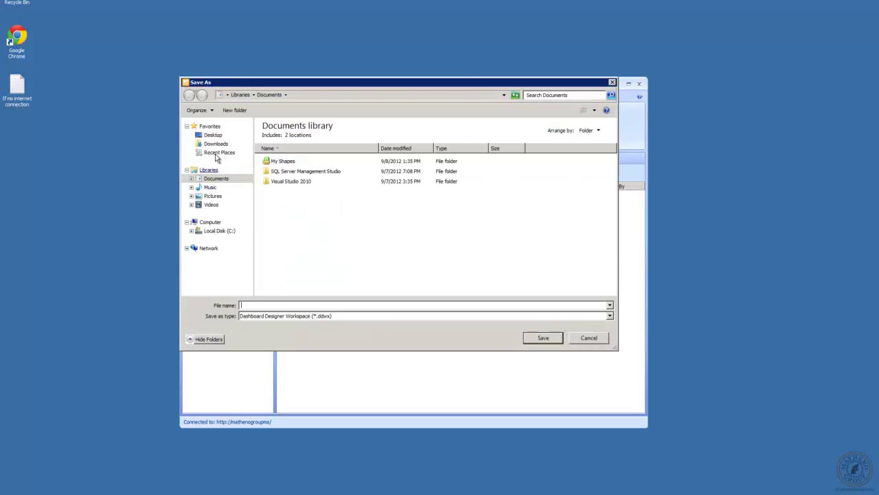
left_click(211, 135)
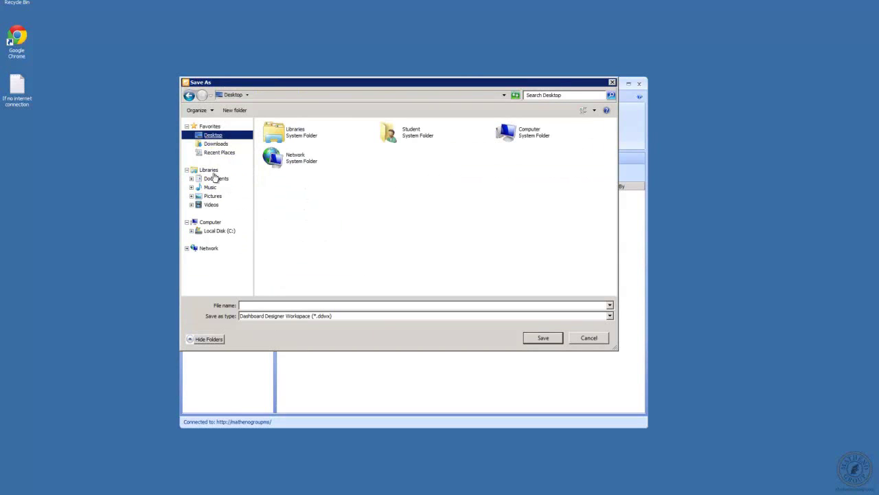
left_click(259, 305)
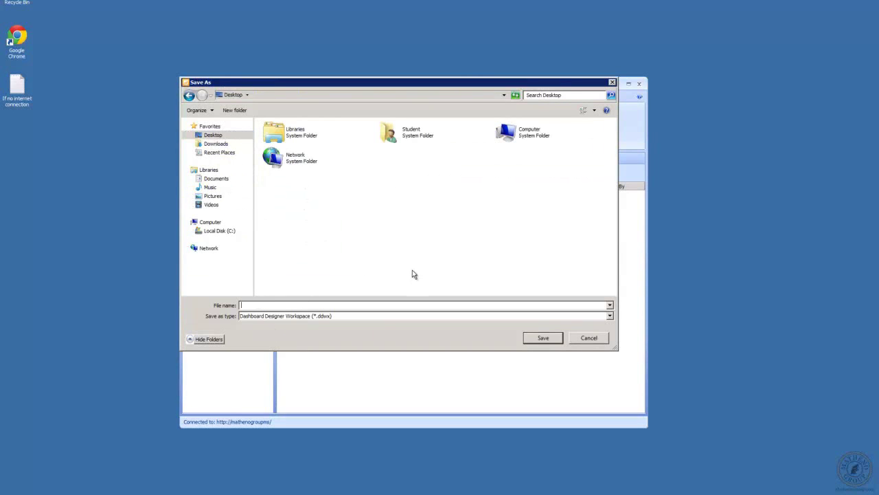
type("Demo1")
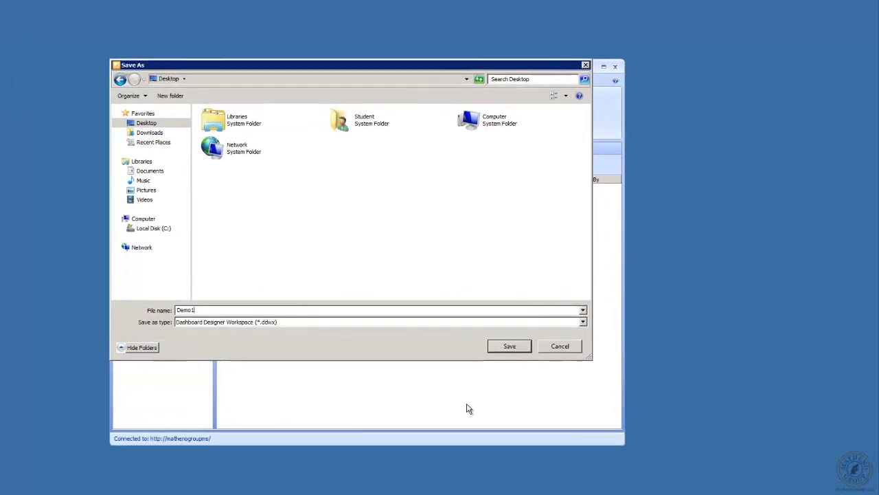
left_click(509, 346)
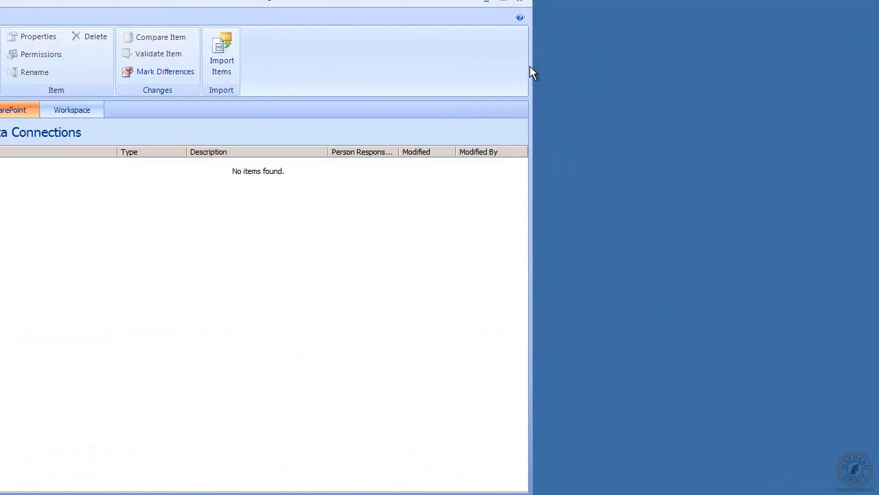
Step: Widen and reposition the Dashboard Designer window, and show the contents of the Demo1 workspace
left_click_drag(530, 66, 729, 146)
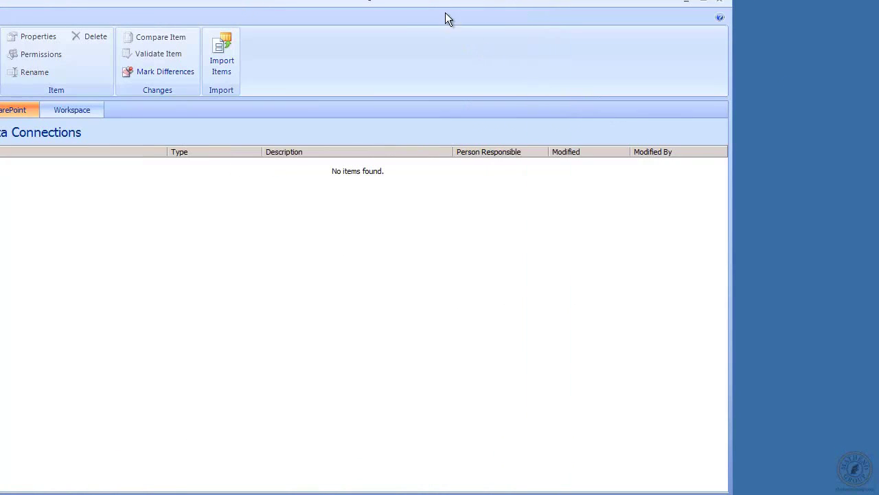
left_click_drag(453, 3, 394, 0)
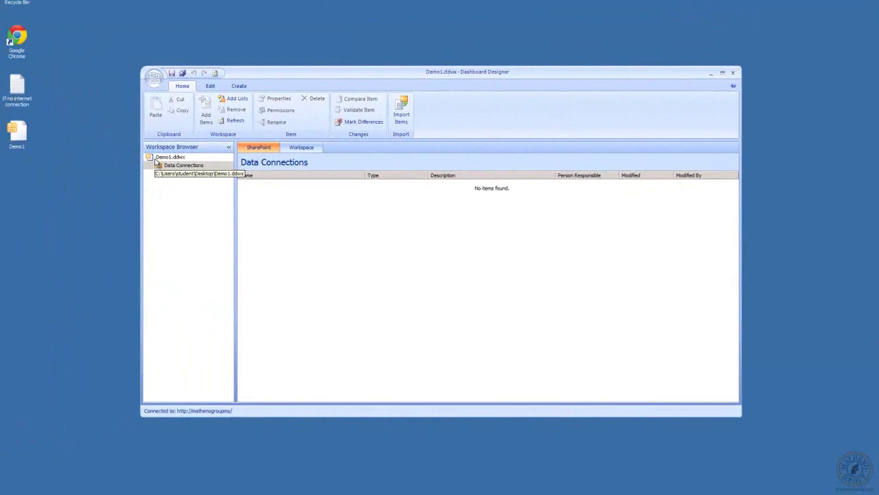
left_click(157, 158)
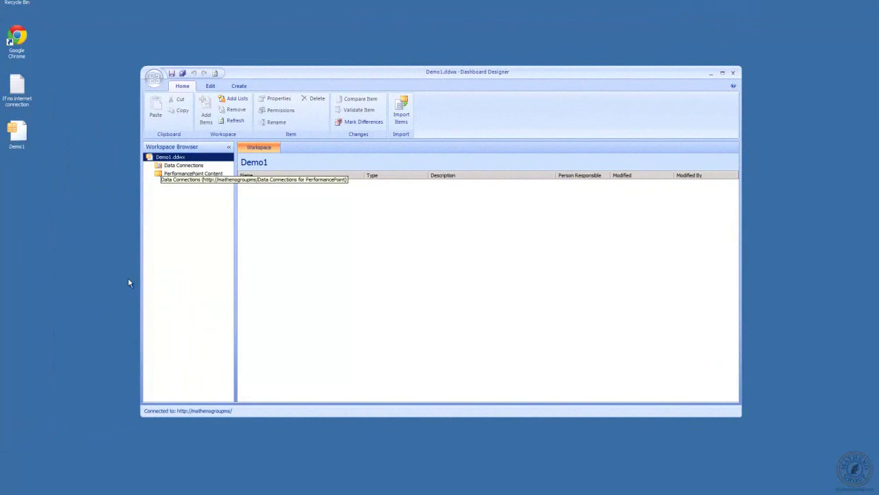
left_click(372, 279)
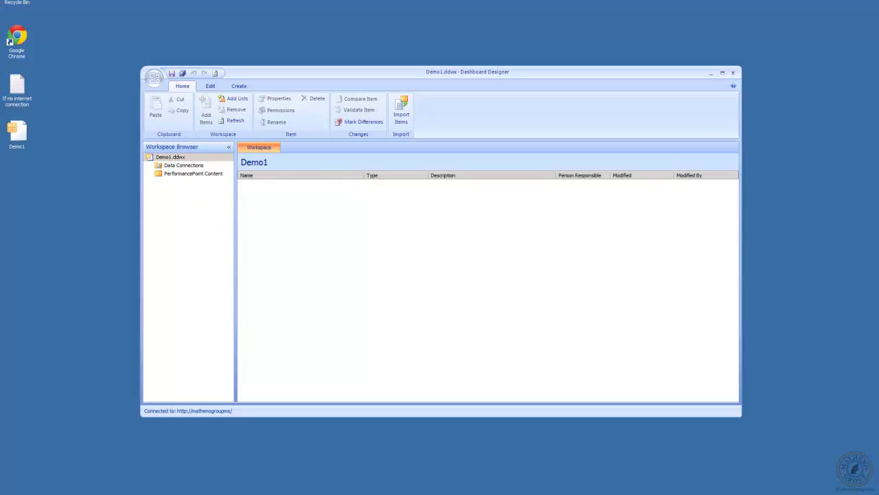
Step: Switch to the SharePoint site in Internet Explorer and examine its Data Connections and PerformancePoint Content libraries
left_click(147, 493)
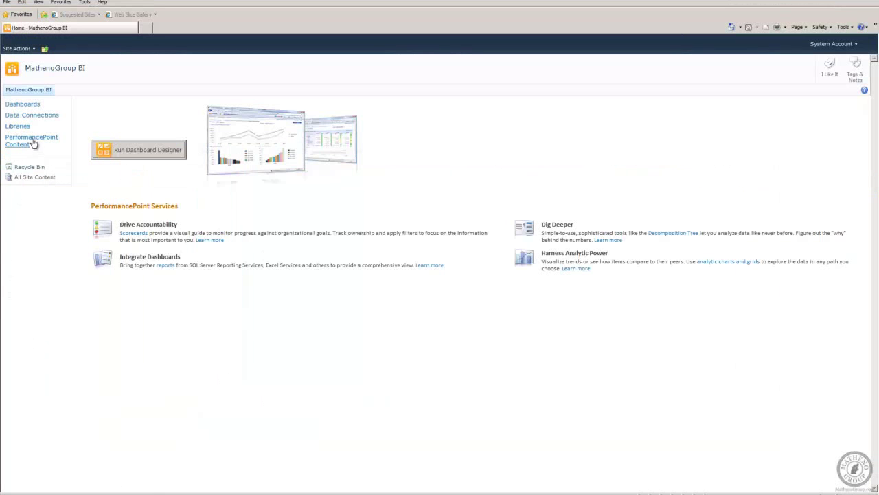
left_click(31, 117)
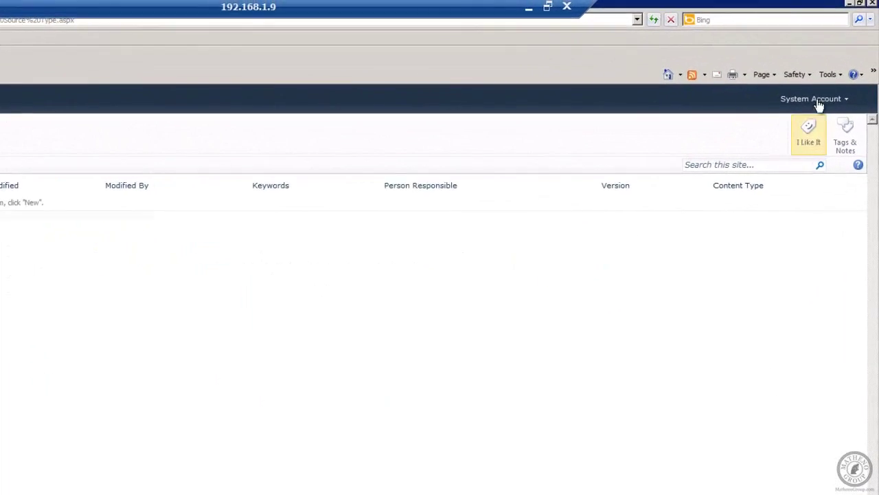
left_click(848, 7)
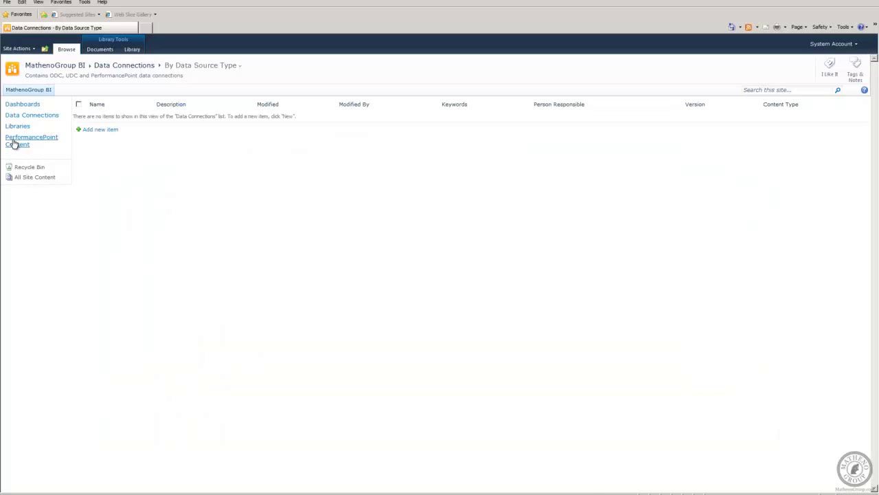
left_click(14, 142)
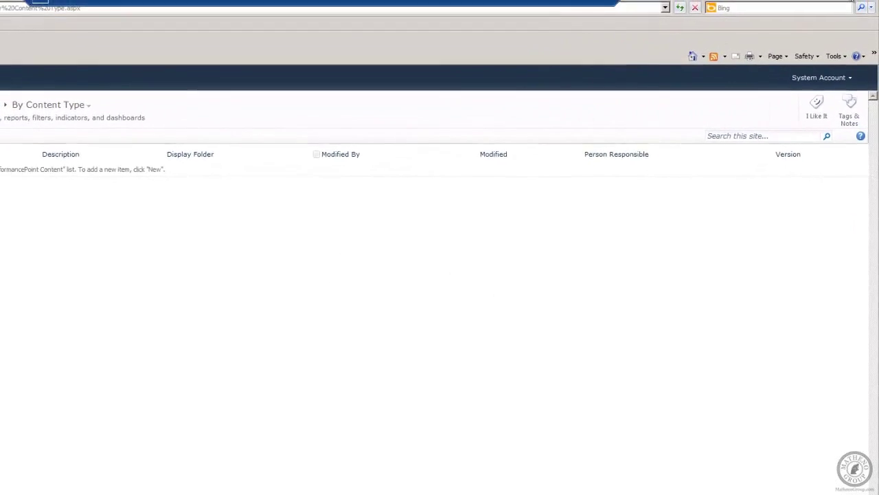
left_click(846, 4)
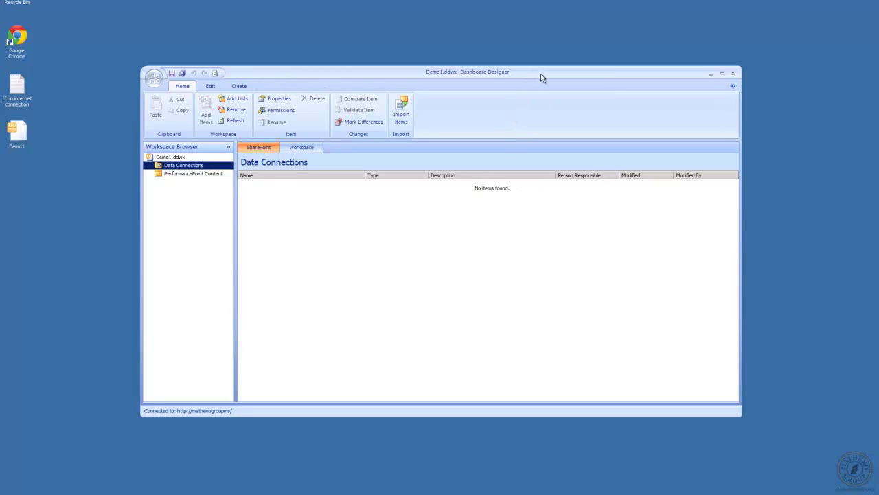
Step: Check which SharePoint lists can be added to the workspace without adding any, and refresh the workspace
left_click(235, 101)
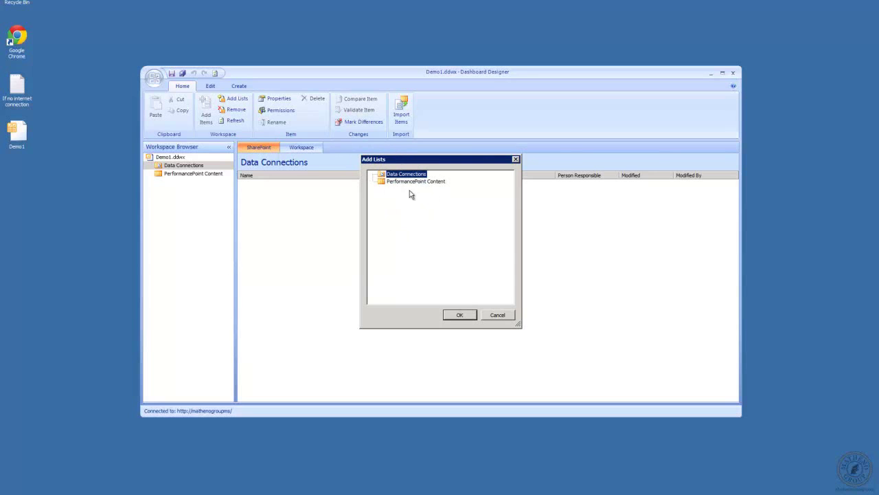
left_click(497, 315)
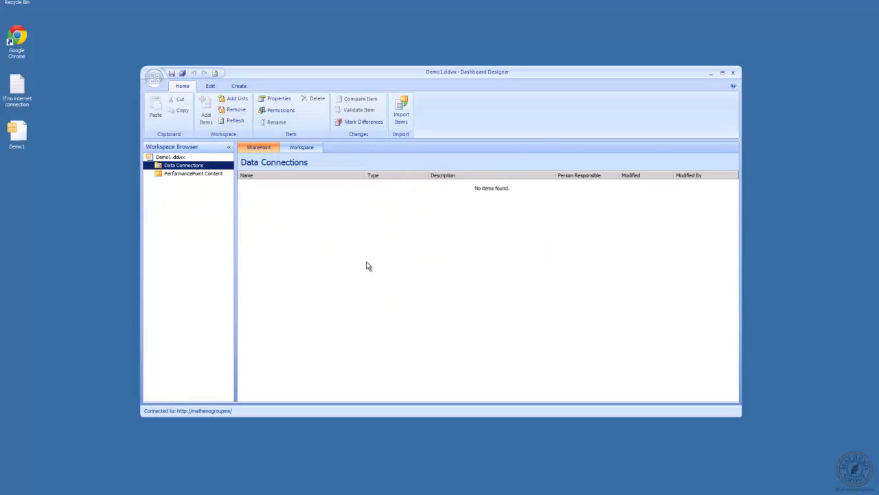
left_click(242, 123)
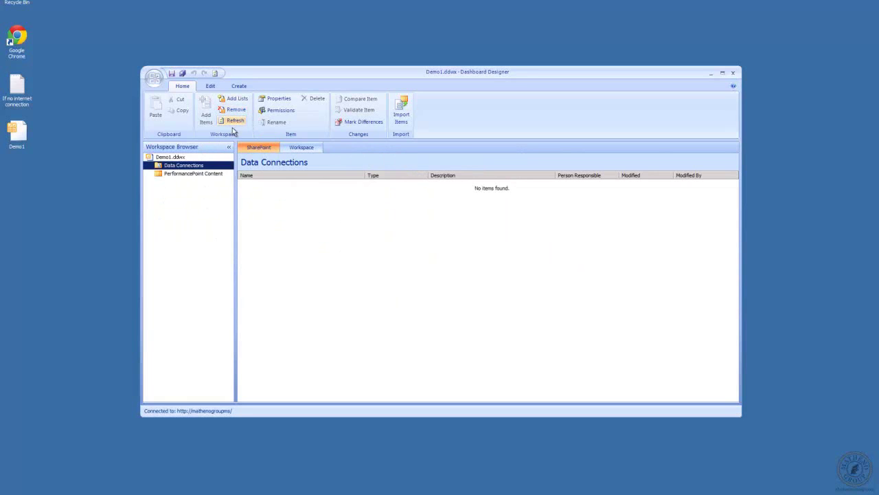
Step: Create a new data source in Data Connections using the multidimensional Analysis Services template
right_click(193, 169)
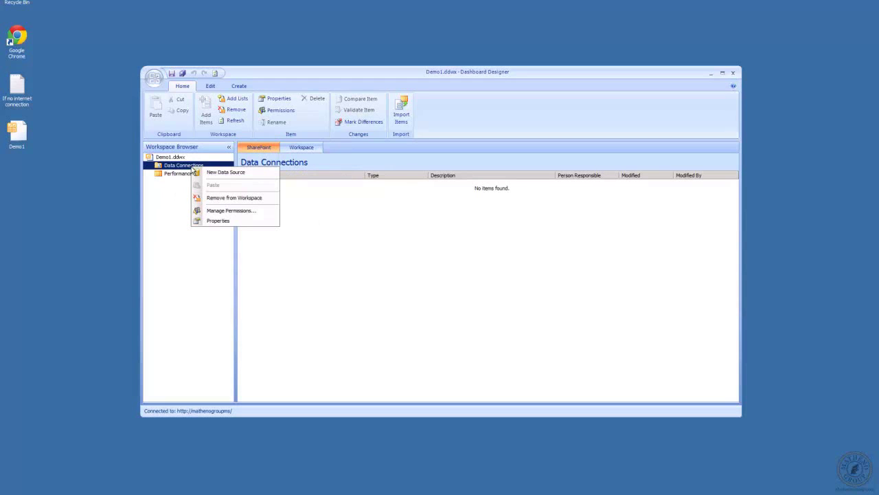
left_click(242, 172)
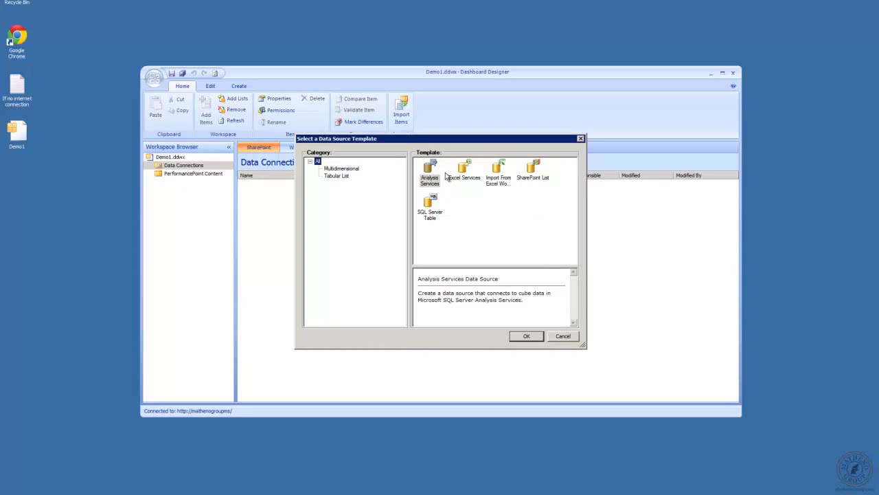
left_click(339, 170)
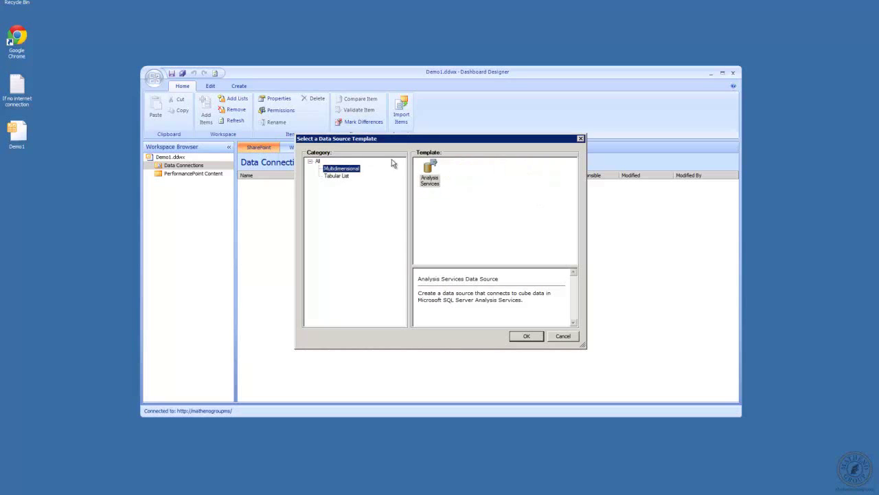
left_click(349, 177)
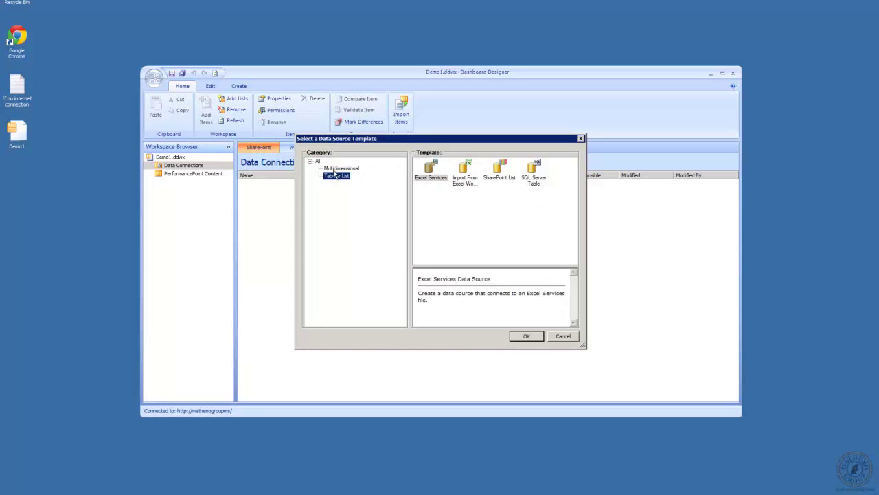
left_click(335, 169)
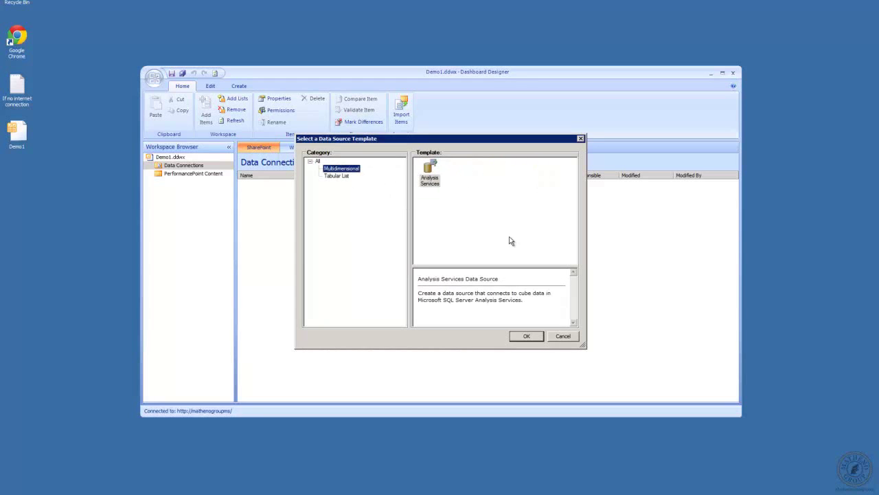
left_click(527, 336)
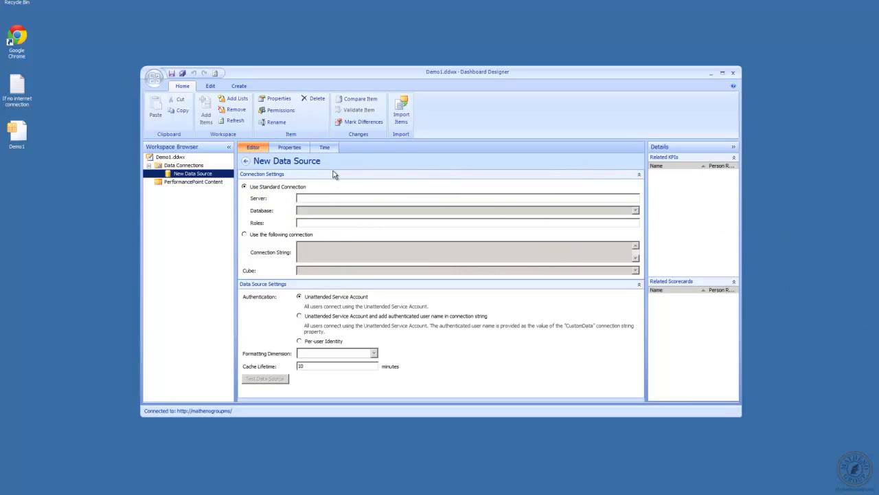
Step: Switch to SQL Server Management Studio and examine the Analysis Services server name and the Operation cube's measure groups
left_click(324, 199)
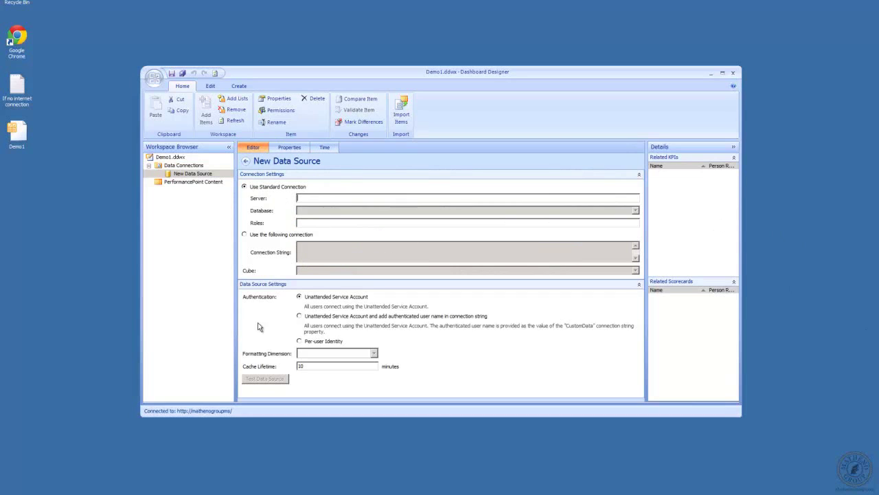
key("alt+Tab")
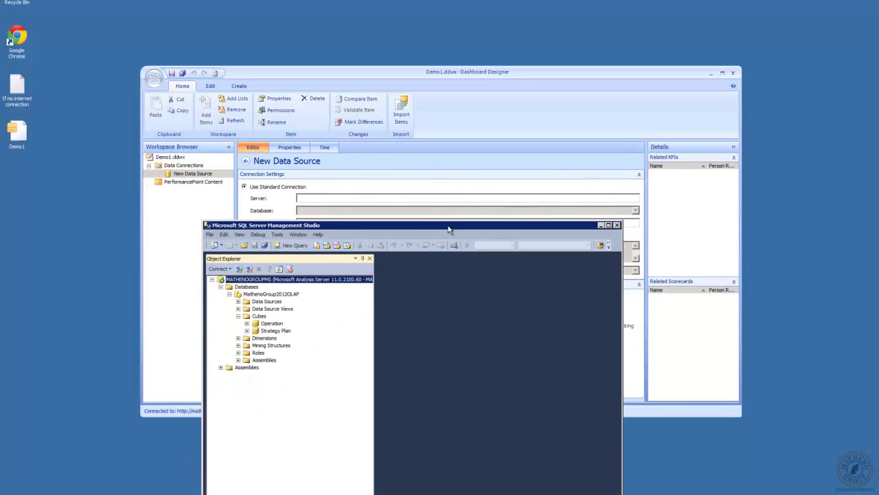
left_click_drag(448, 229, 496, 51)
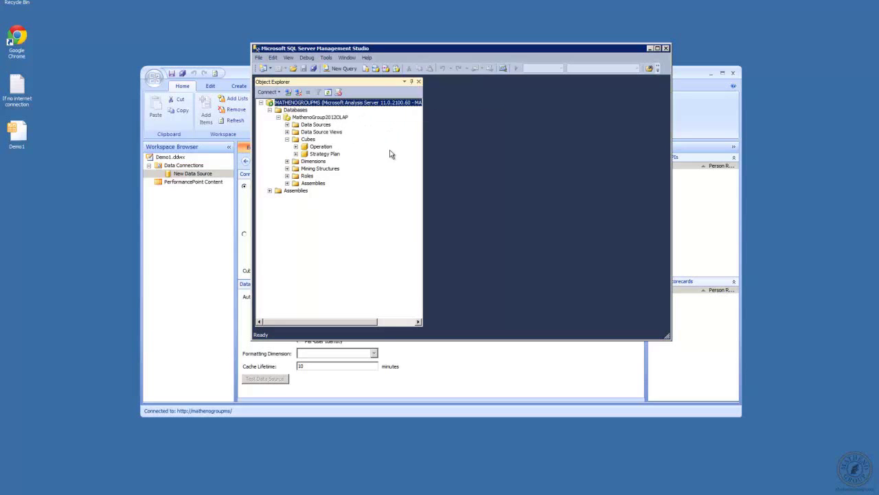
left_click(295, 147)
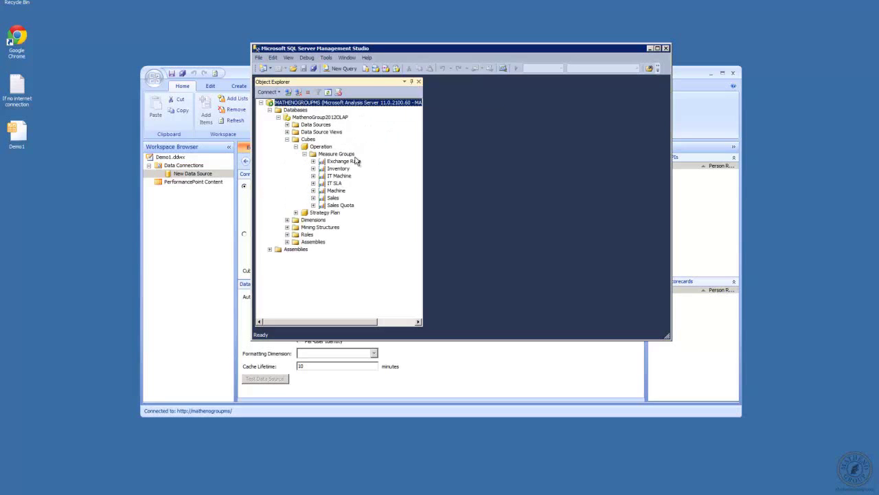
left_click(308, 140)
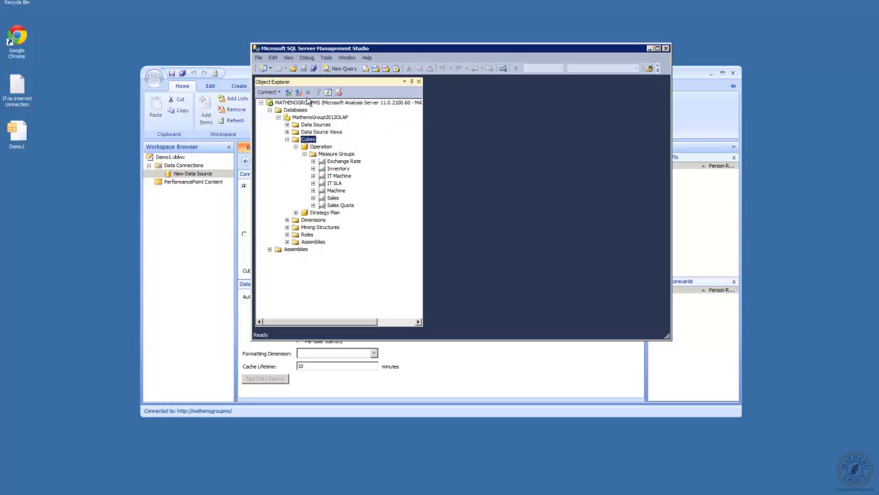
left_click(308, 103)
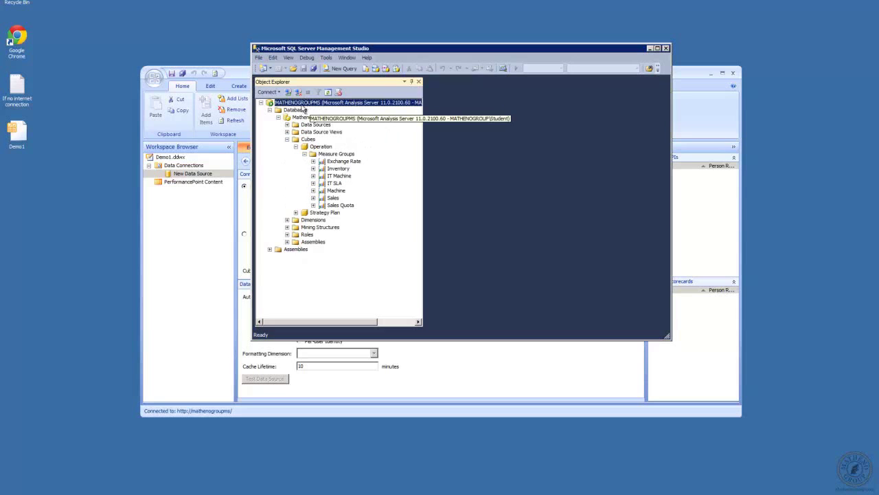
Step: Return to Dashboard Designer and point the new data source at server Mathenogroupms and database MathenoGroup2012OLAP
left_click(649, 48)
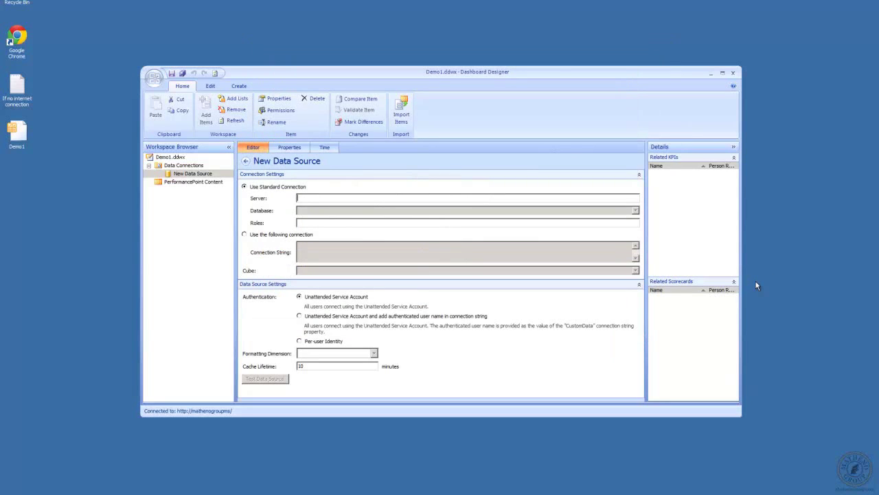
type("Ma")
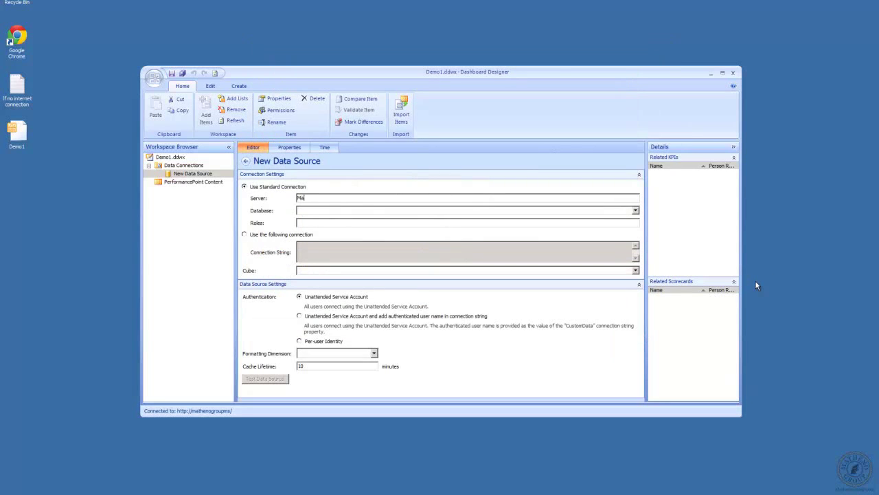
type("thenogroupms")
left_click(636, 211)
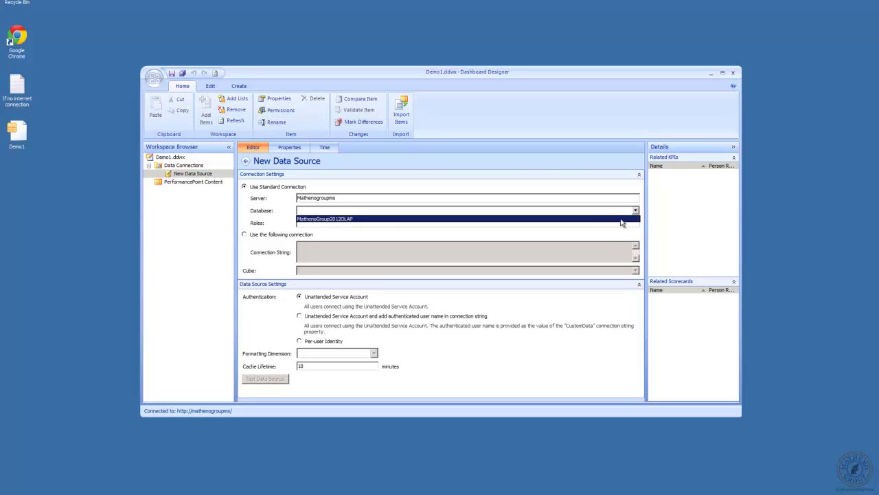
left_click(620, 219)
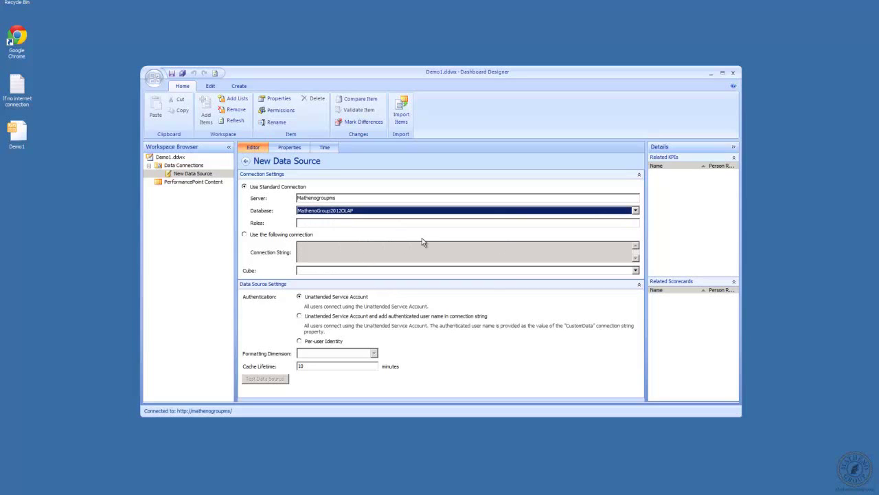
Step: Choose the Sales cube for the data source and test its connection
left_click(635, 270)
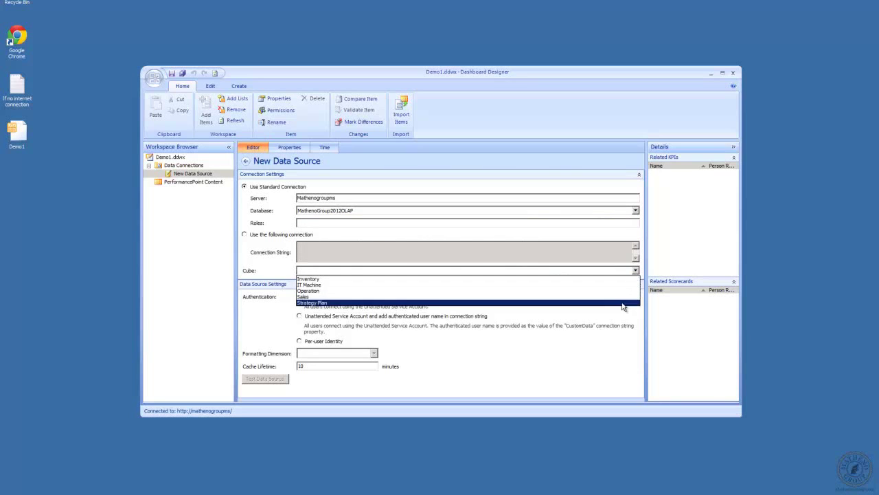
left_click(613, 299)
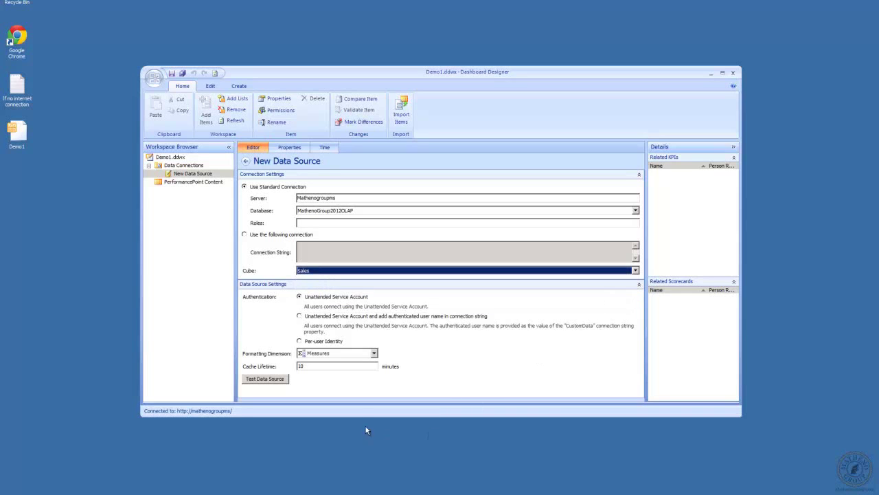
left_click(264, 378)
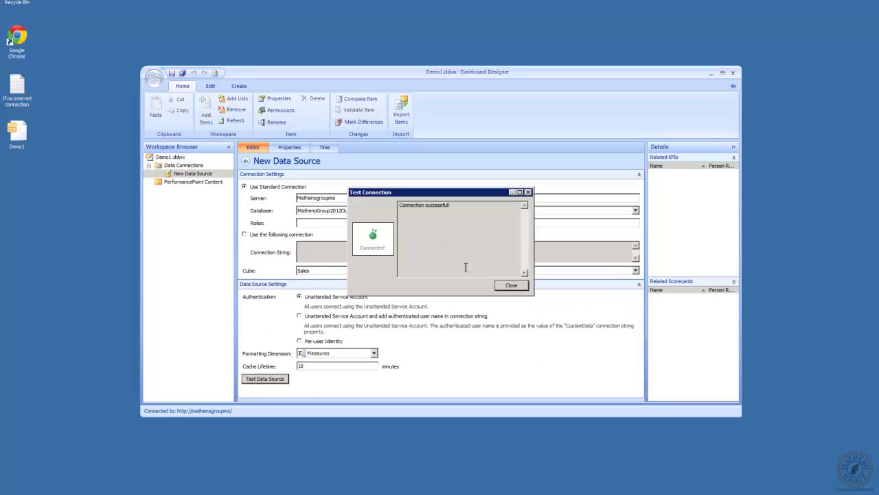
left_click(511, 286)
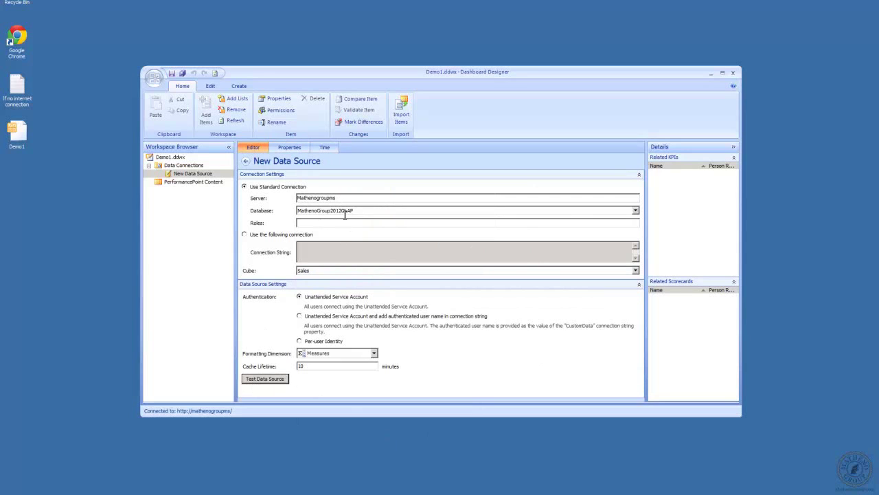
Step: Rename the data source as 2012OLAPSales and assign it to a new display folder named OLAP
left_click(289, 147)
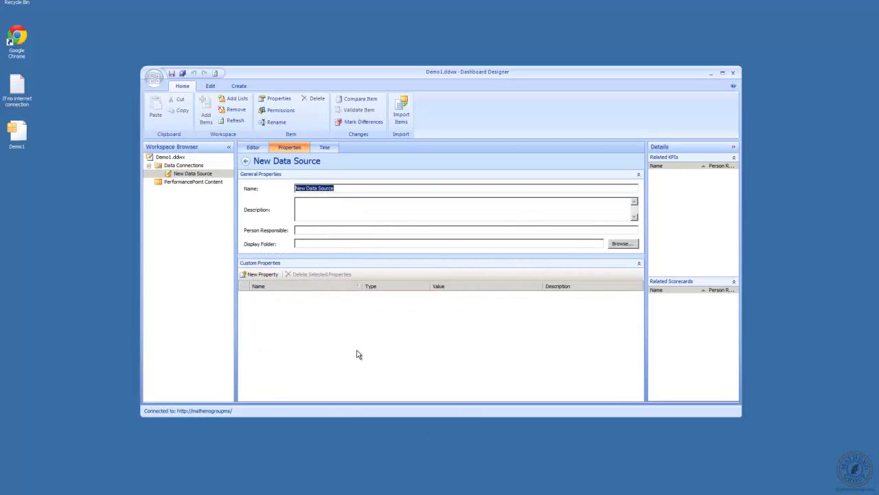
type("2012OLAPSales")
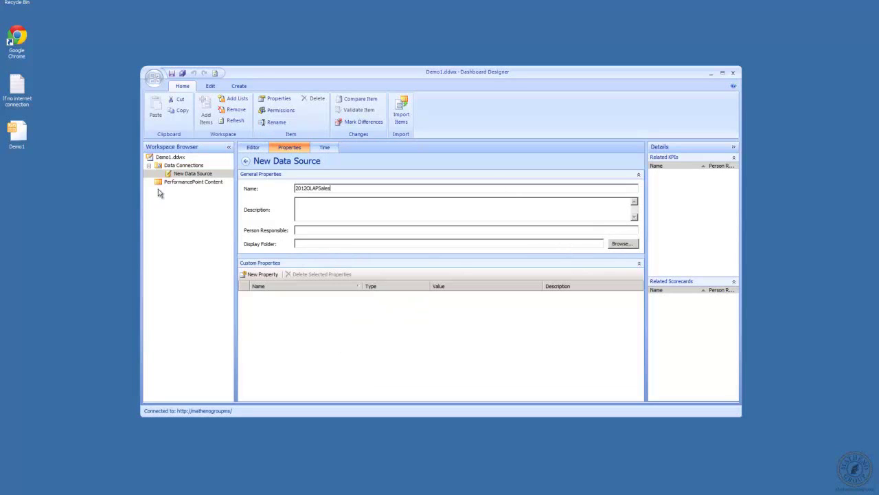
left_click(325, 242)
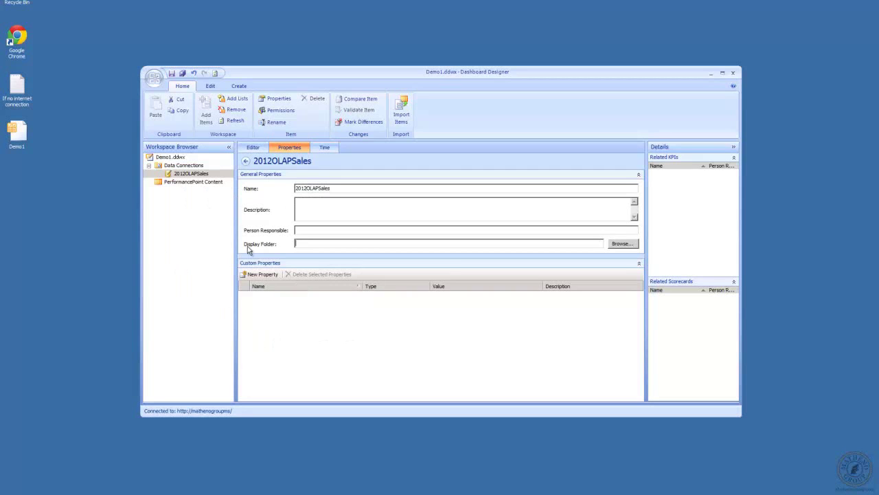
left_click(621, 244)
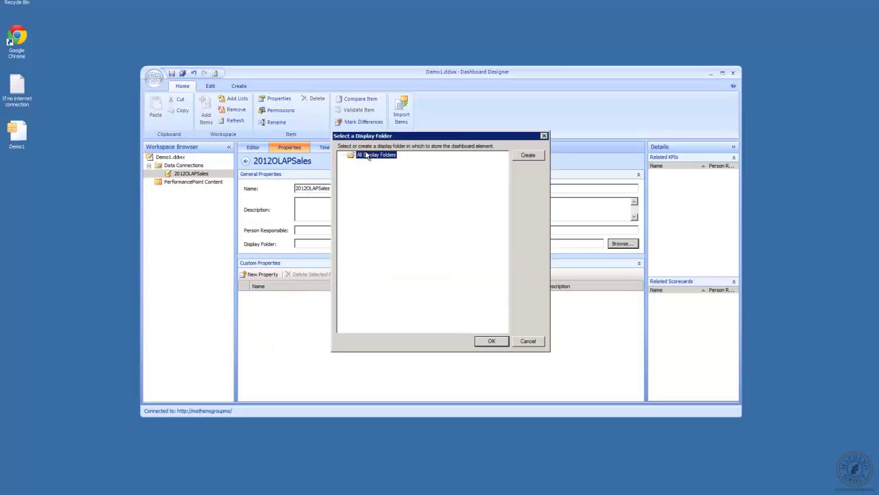
left_click(527, 155)
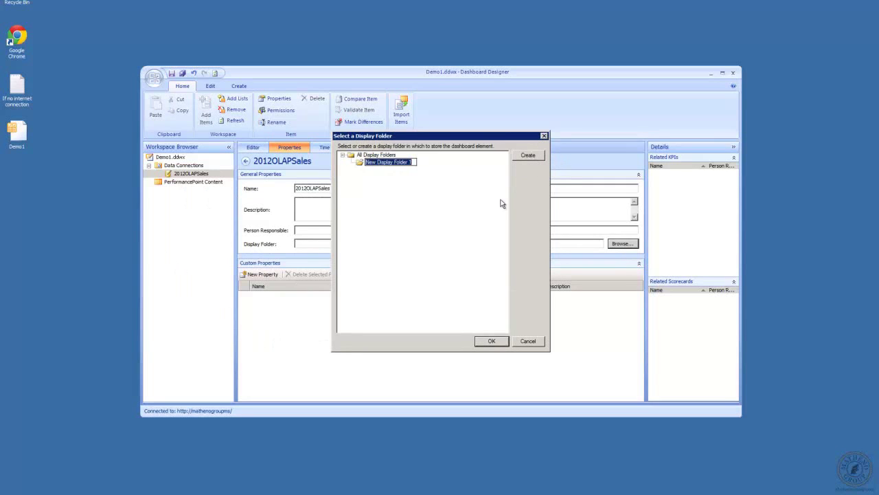
type("OLAP")
left_click(490, 341)
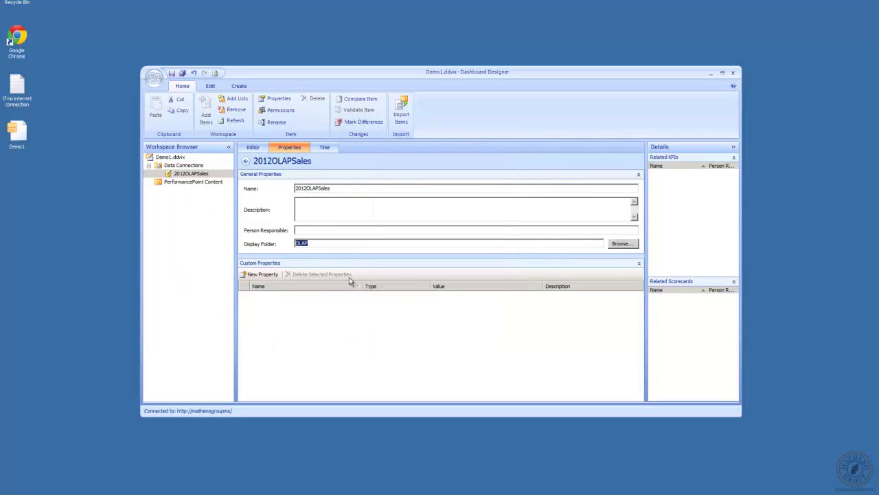
Step: Fill in the responsible person's name for the 2012OLAPSales data source and save the item to SharePoint
left_click(327, 203)
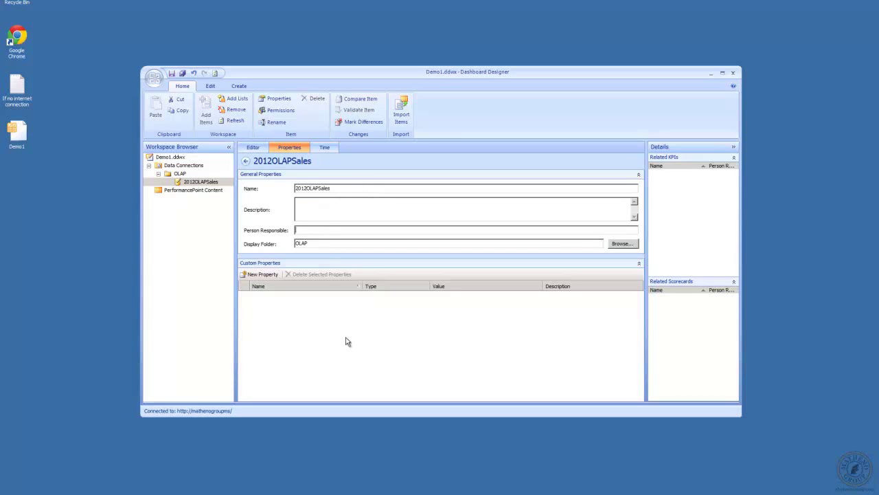
type("a")
right_click(191, 184)
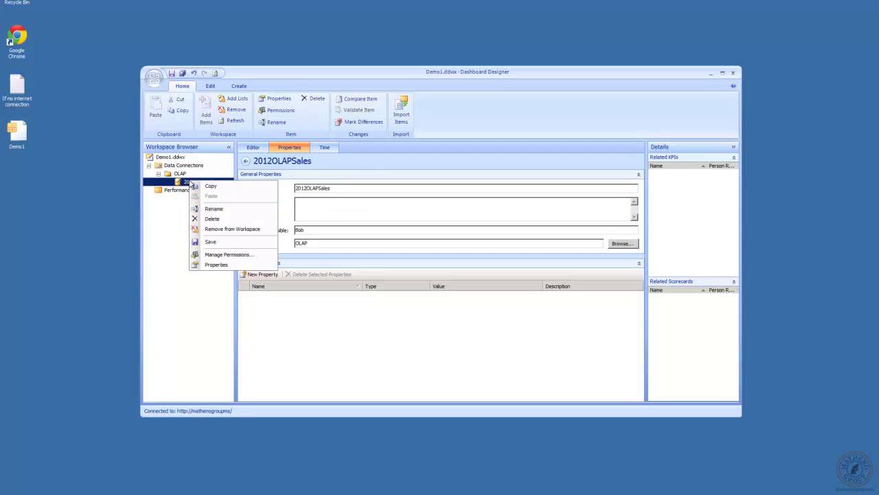
left_click(173, 235)
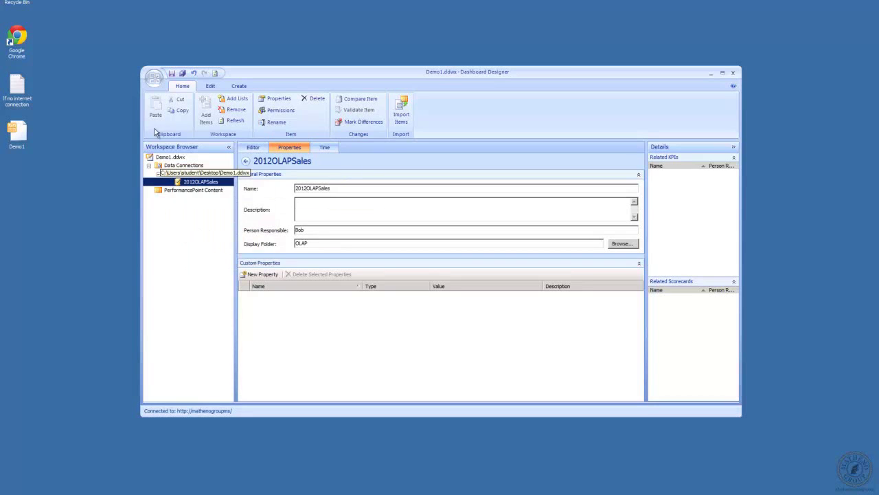
left_click(153, 78)
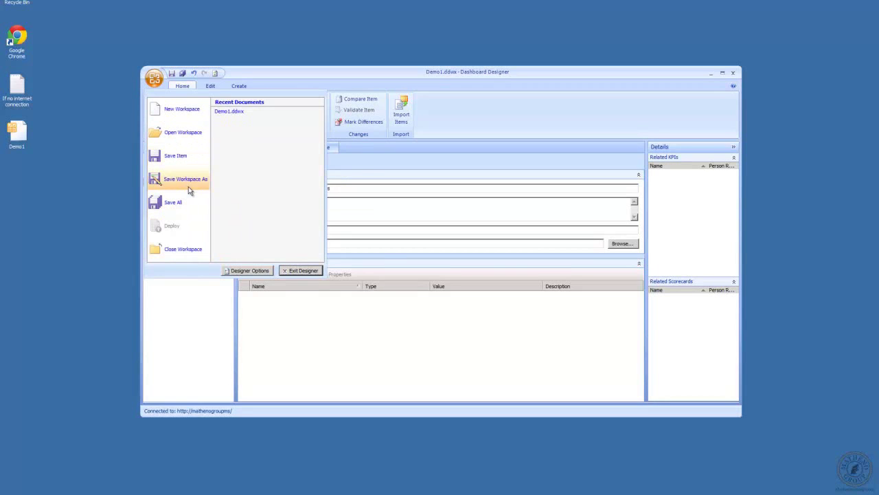
left_click(167, 335)
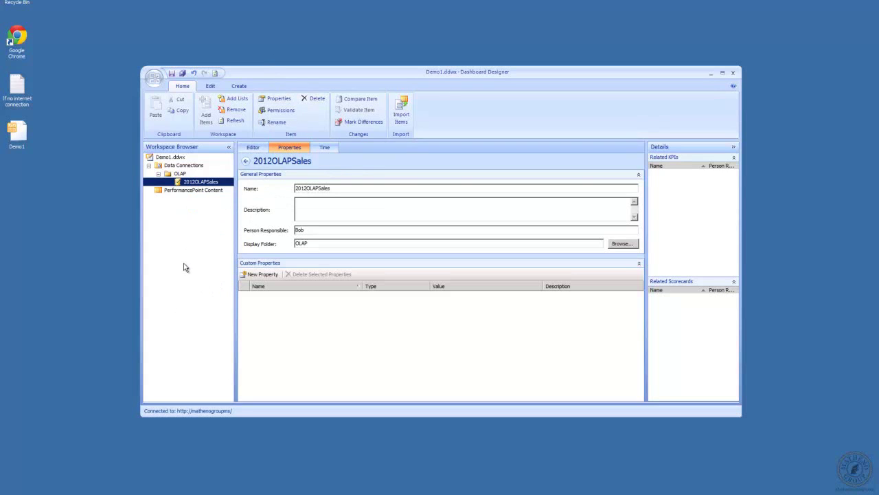
right_click(185, 184)
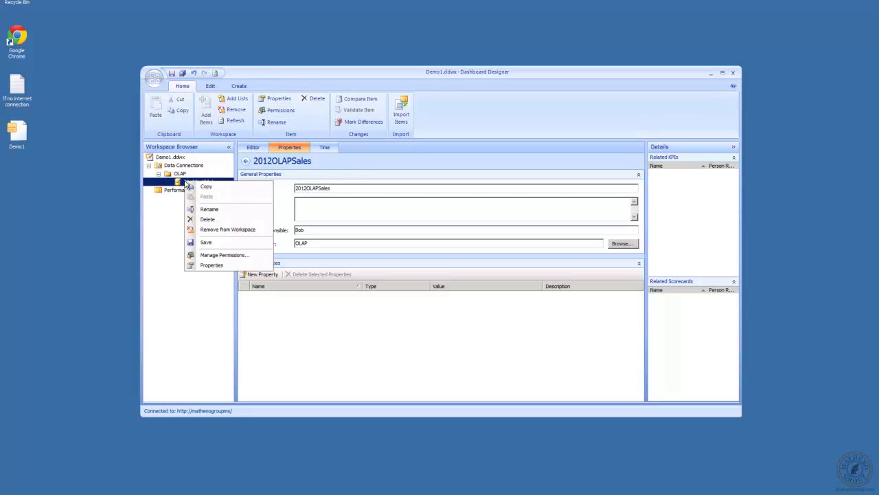
left_click(218, 243)
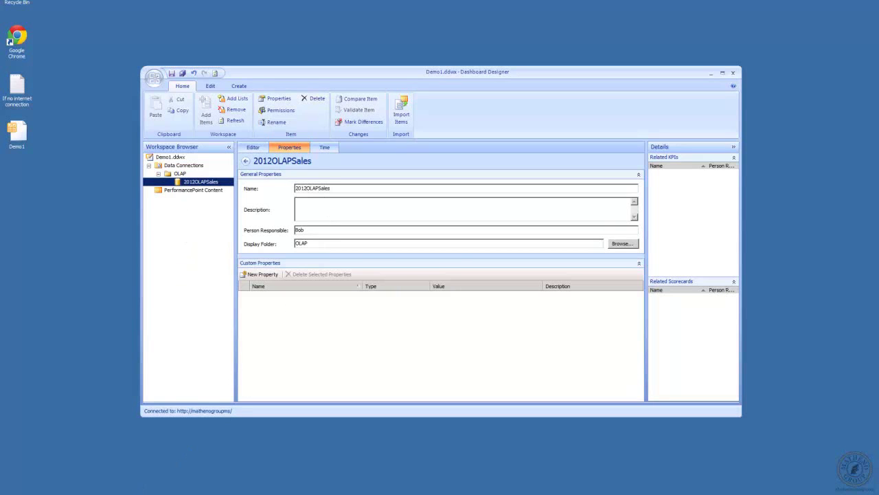
Step: Switch to the SharePoint site in Internet Explorer, refresh the Data Connections library and examine the version history of 2012OLAPSales
key("alt+Tab")
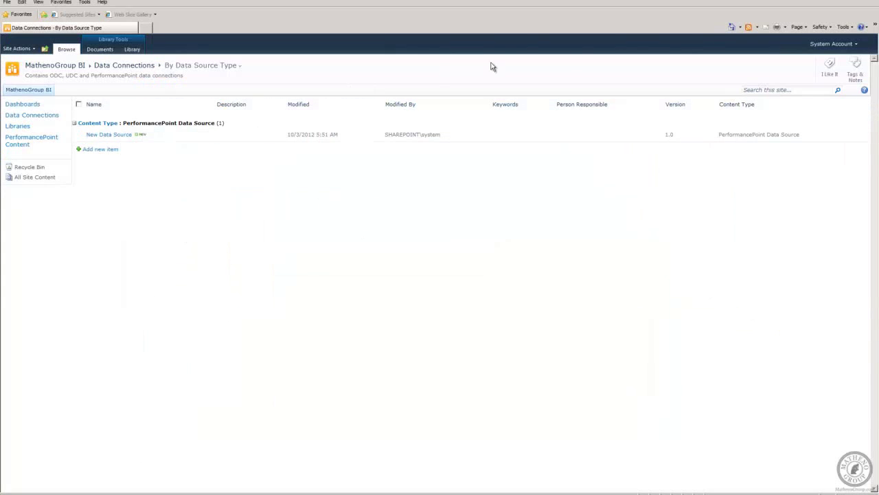
key("F5")
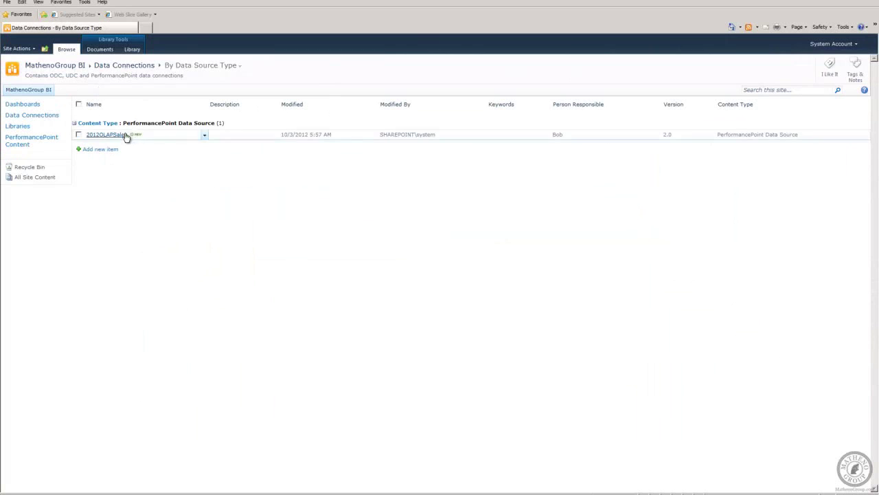
left_click(205, 136)
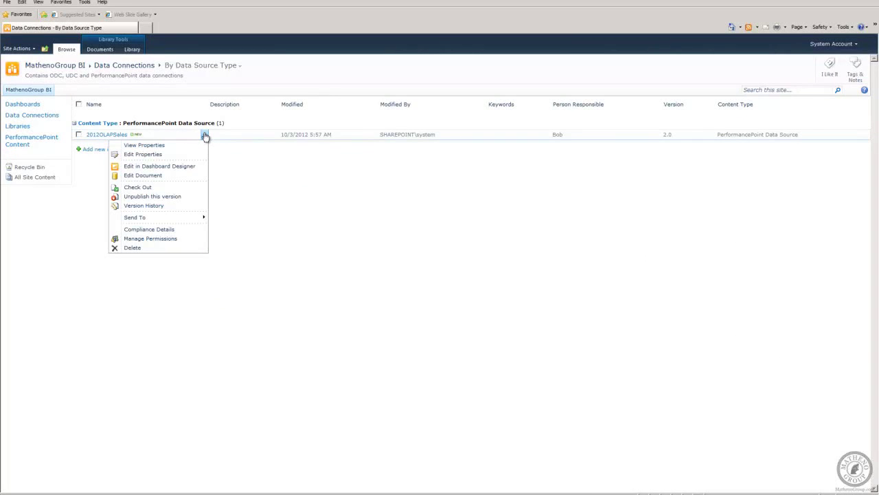
left_click(155, 207)
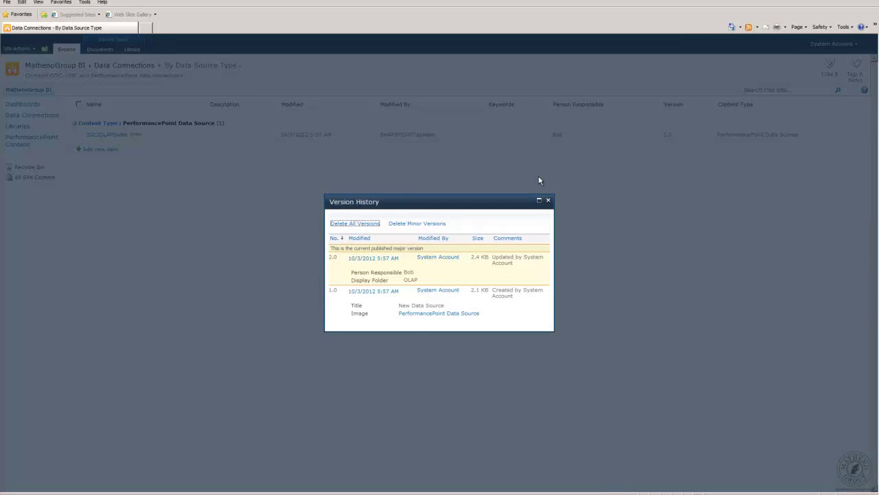
left_click(548, 199)
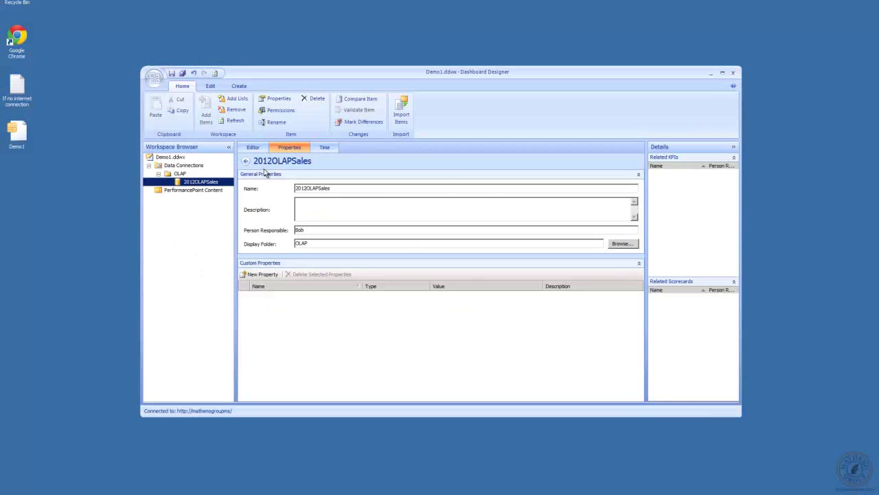
Step: Back in Dashboard Designer, compare the SharePoint and workspace contents of the Demo1 workspace's Data Connections and PerformancePoint Content lists
left_click(167, 159)
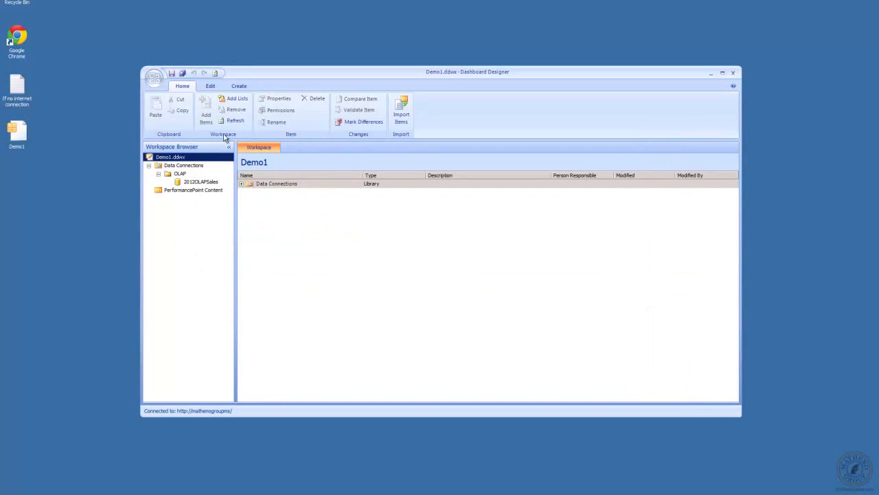
left_click(242, 184)
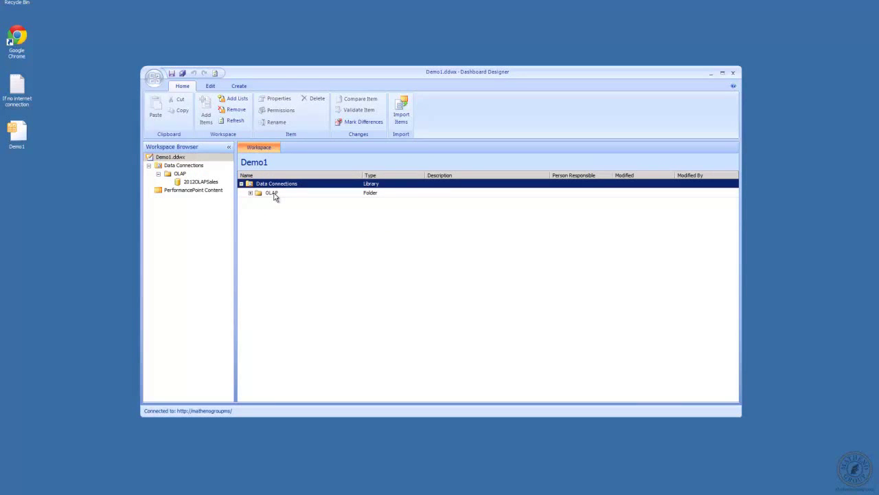
left_click(189, 192)
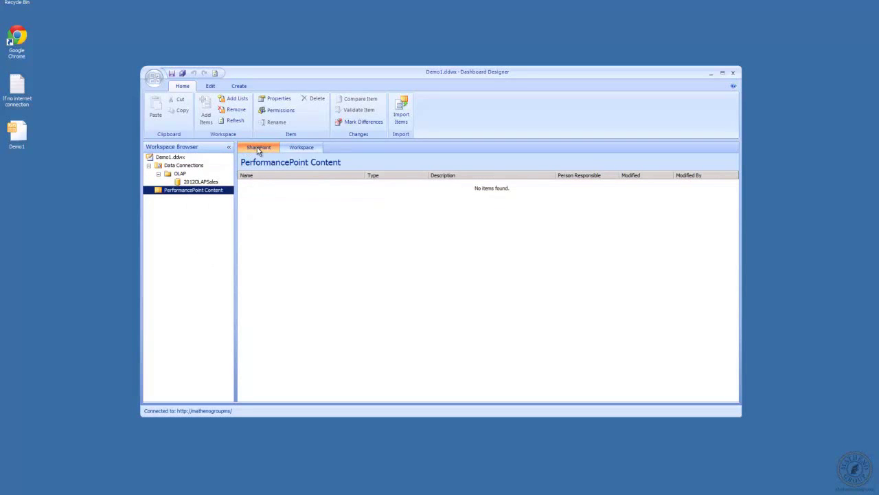
left_click(304, 150)
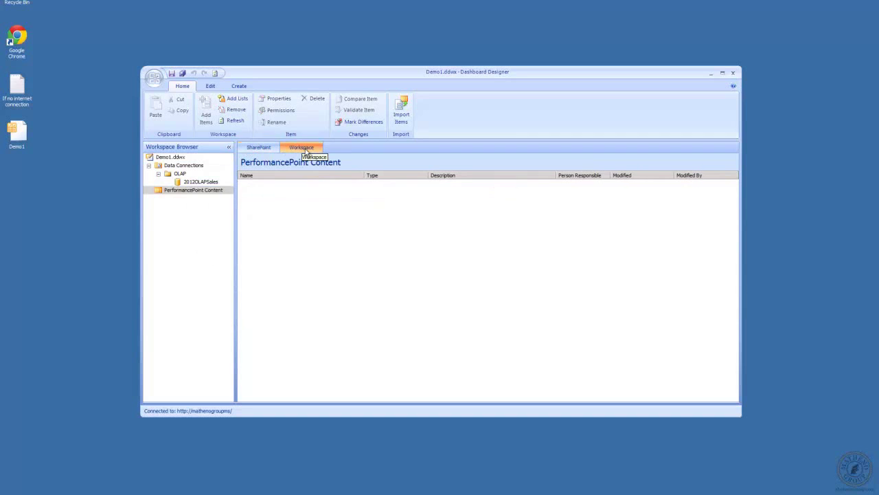
left_click(200, 166)
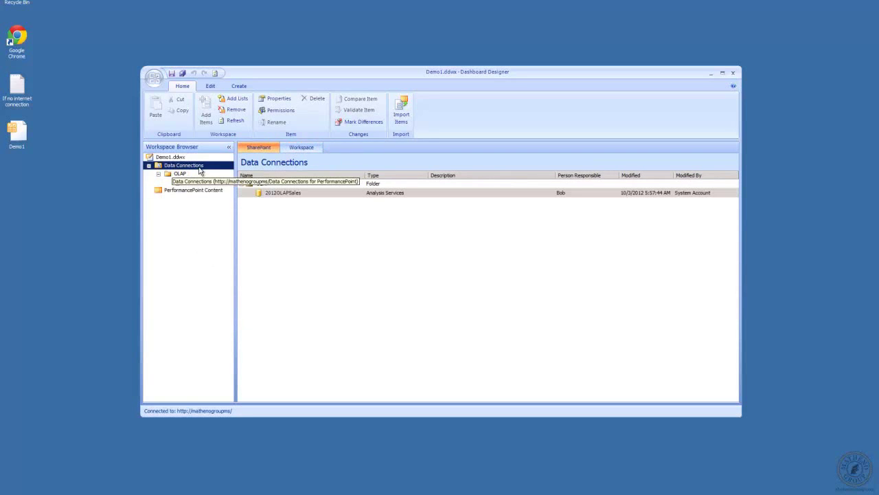
left_click(301, 149)
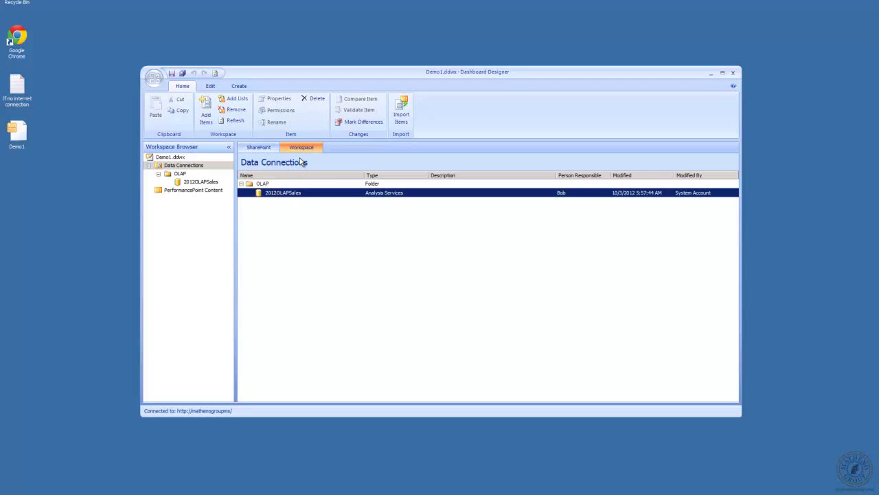
Step: Start a new blank workspace, saving the changes to Demo1.ddwx
left_click(152, 81)
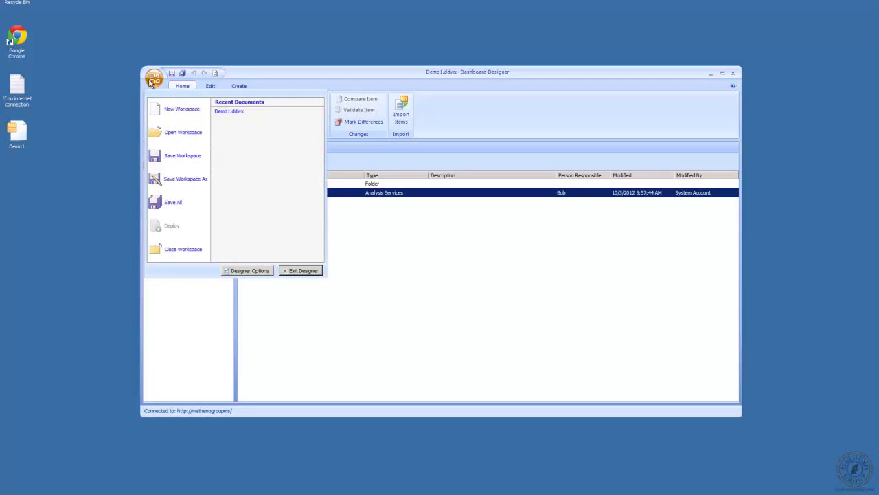
left_click(180, 110)
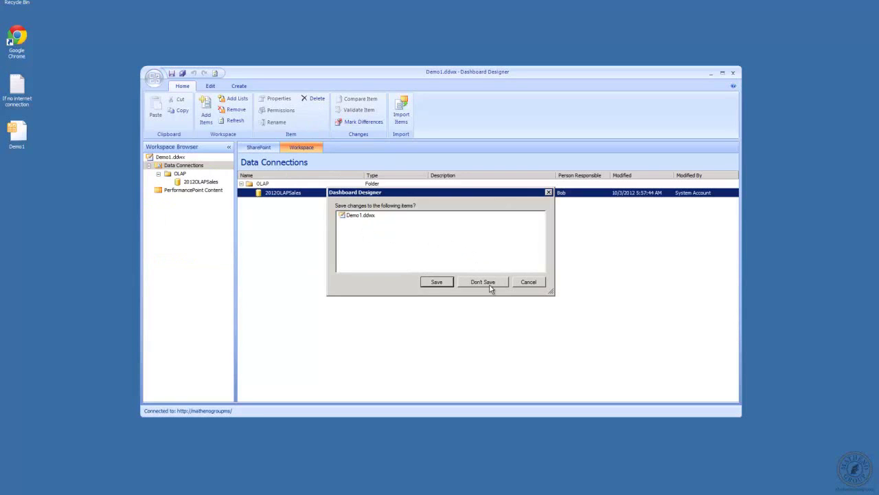
left_click(443, 283)
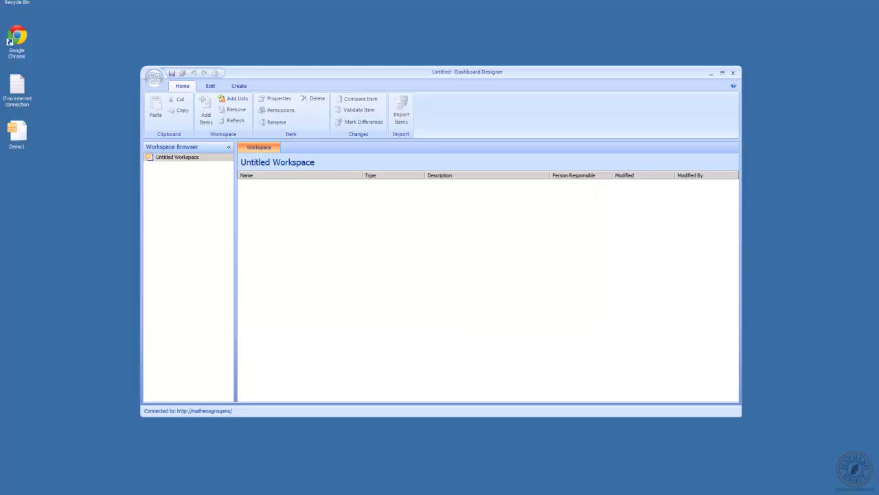
Step: Add the Data Connections list to the untitled workspace and compare its SharePoint and workspace contents
left_click(694, 312)
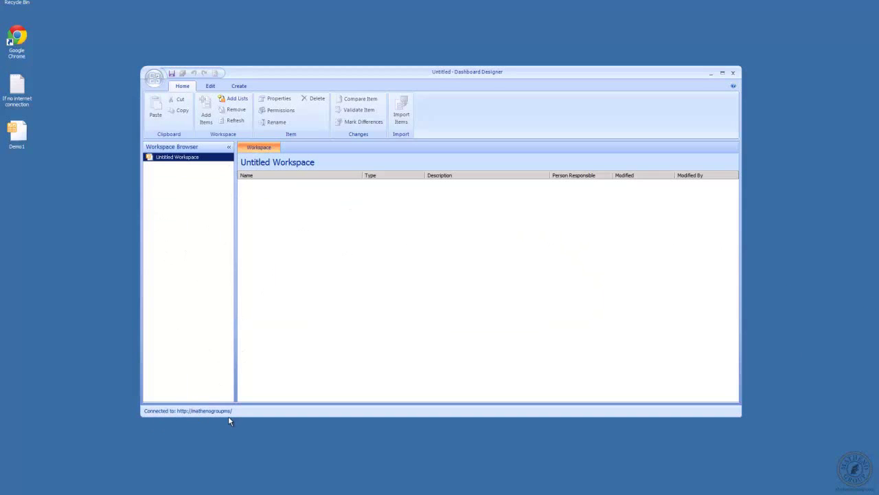
left_click(238, 99)
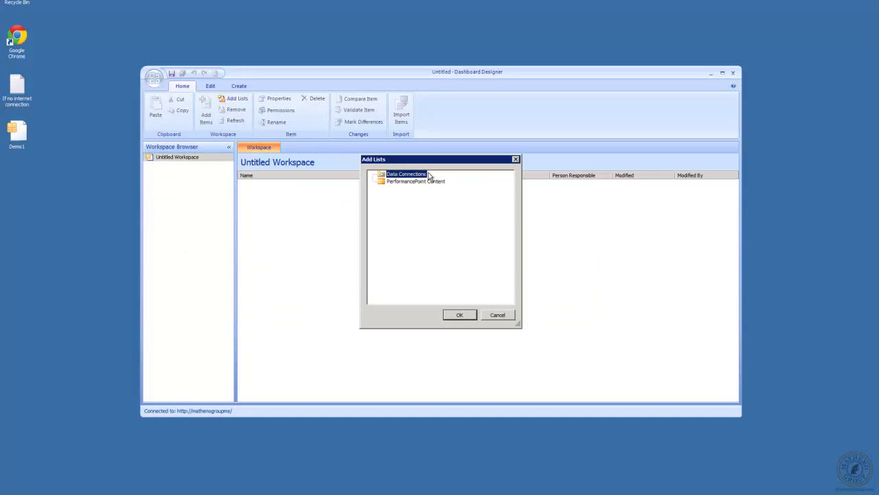
left_click(457, 315)
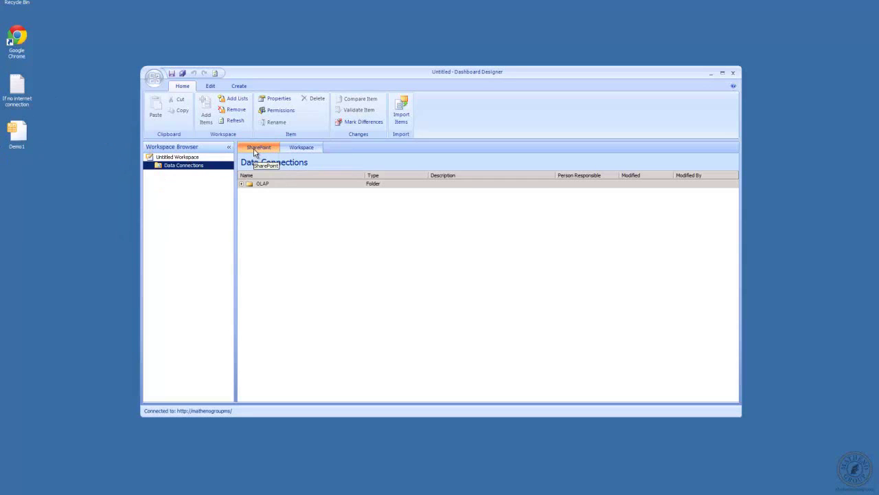
left_click(302, 150)
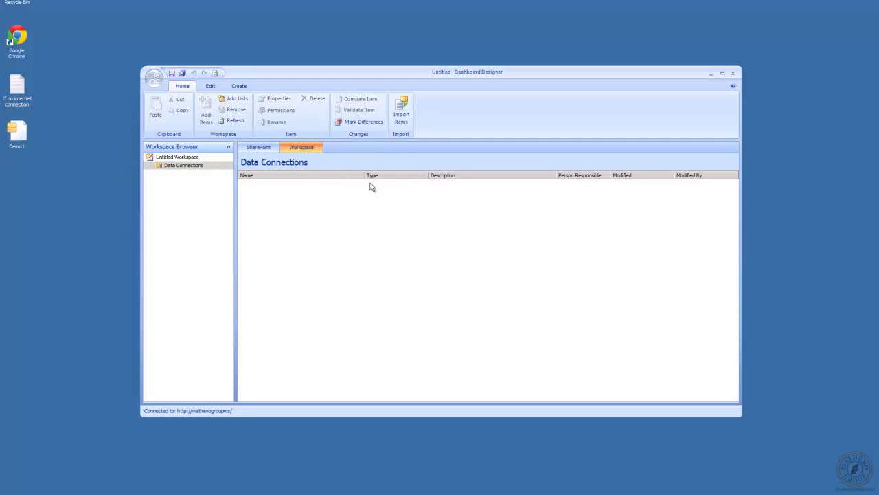
left_click(262, 148)
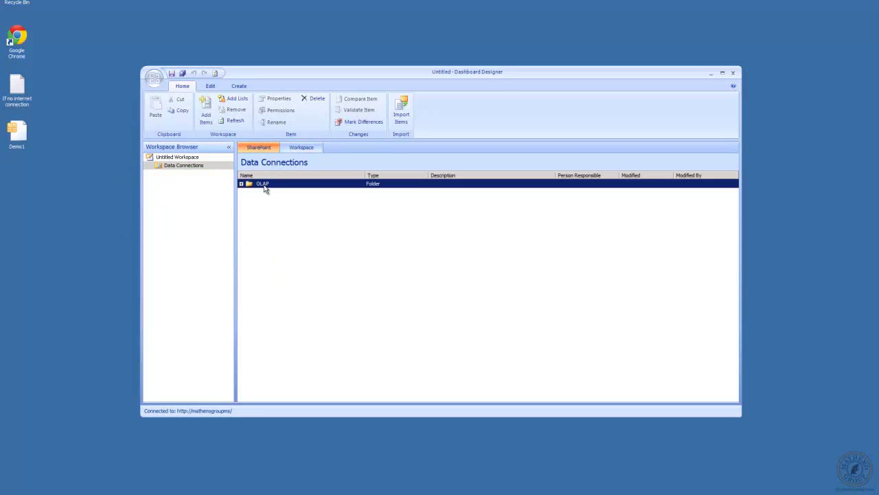
Step: Bring 2012OLAPSales from the SharePoint OLAP folder into the untitled workspace, check the workspace contents, and close it without saving
left_click(241, 184)
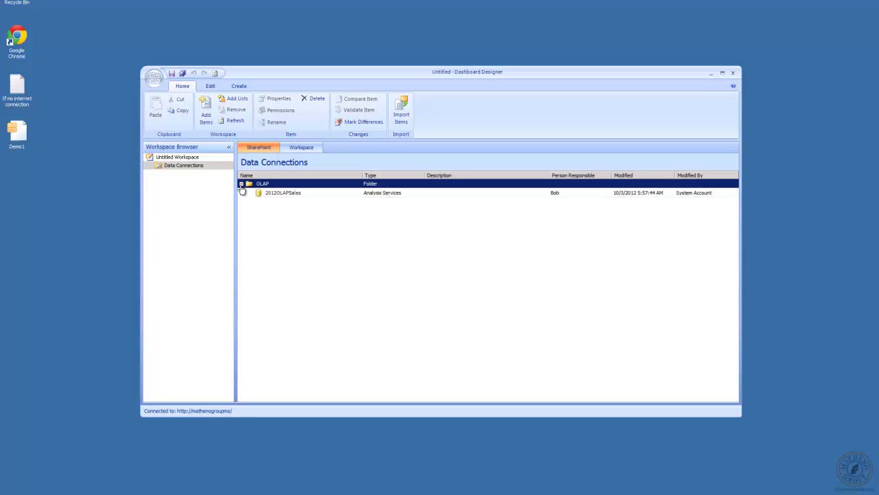
left_click(280, 195)
double_click(281, 194)
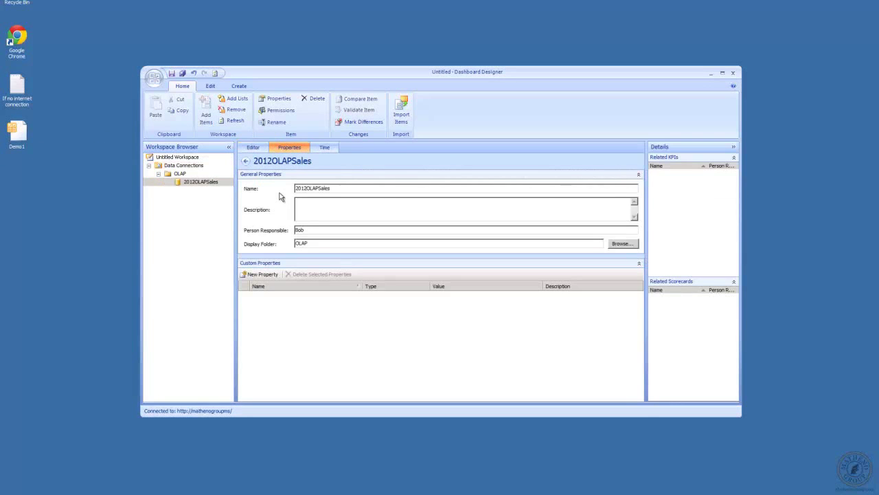
left_click(182, 167)
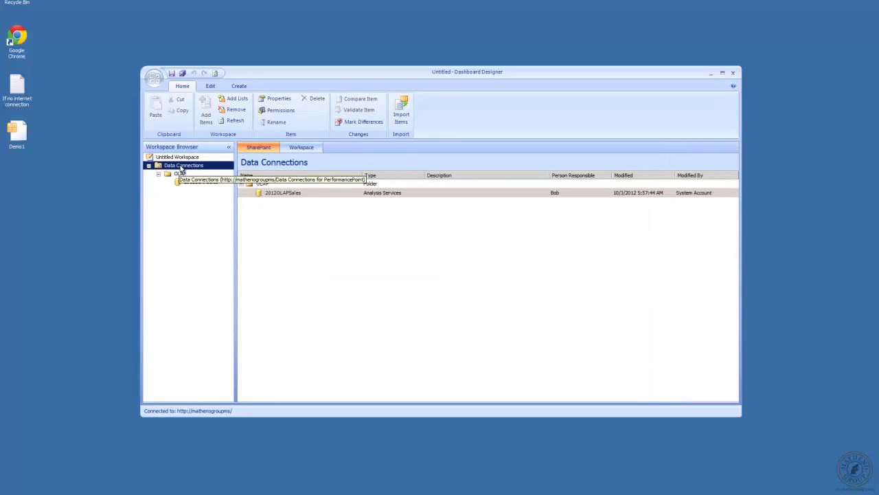
left_click(311, 149)
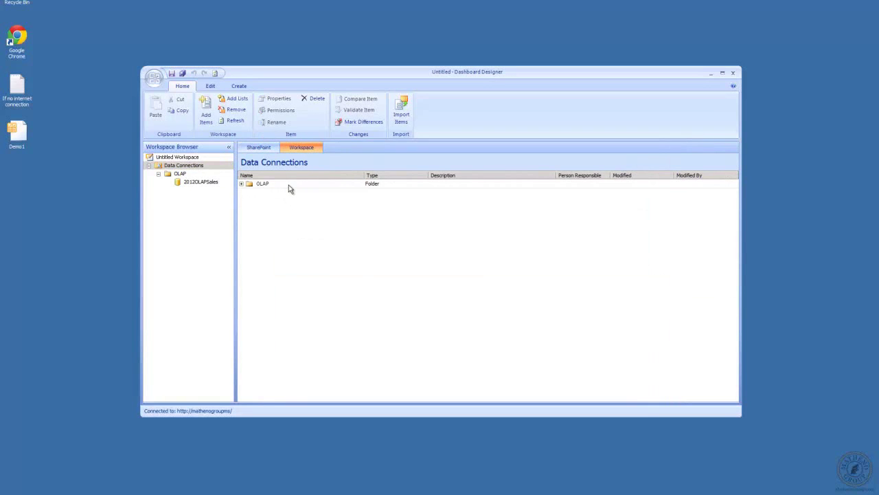
left_click(732, 73)
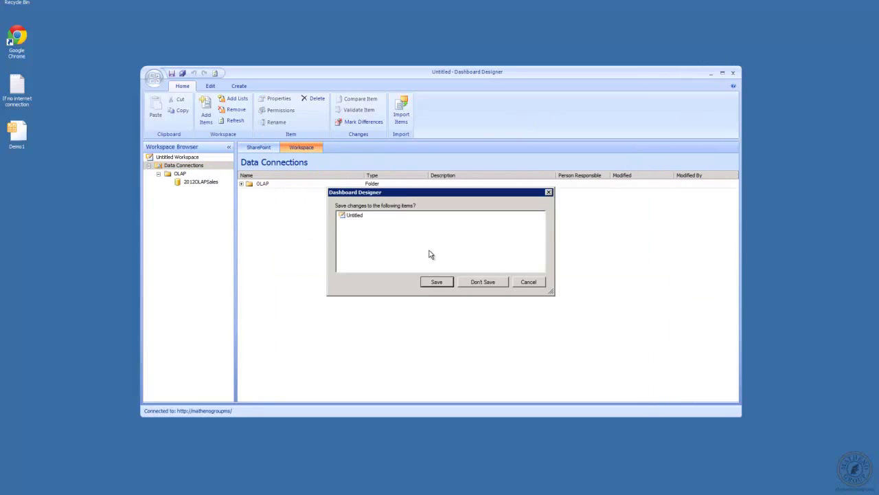
left_click(493, 282)
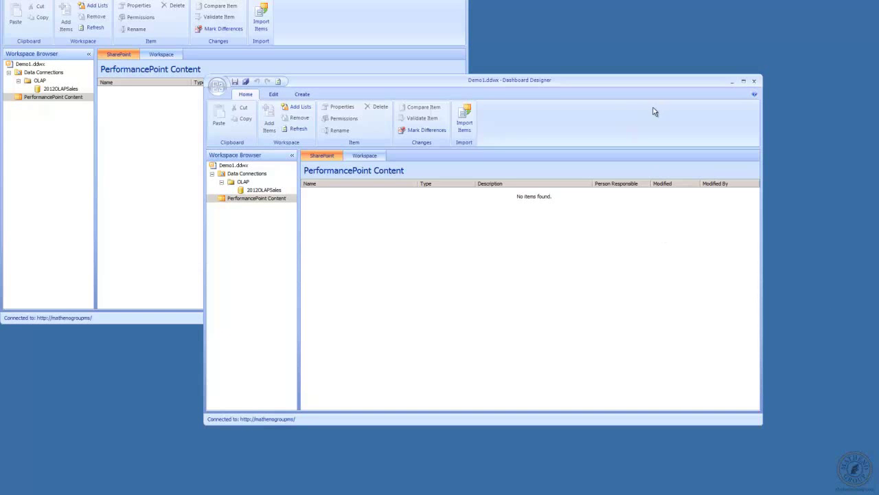
Step: In the Demo1 workspace, examine which new item types the PerformancePoint Content list offers and view the Data Connections list
right_click(234, 200)
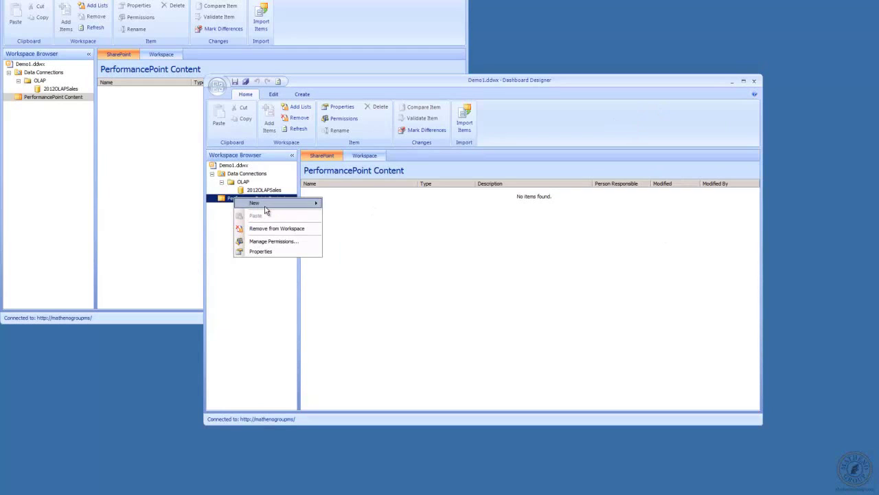
mouse_move(266, 209)
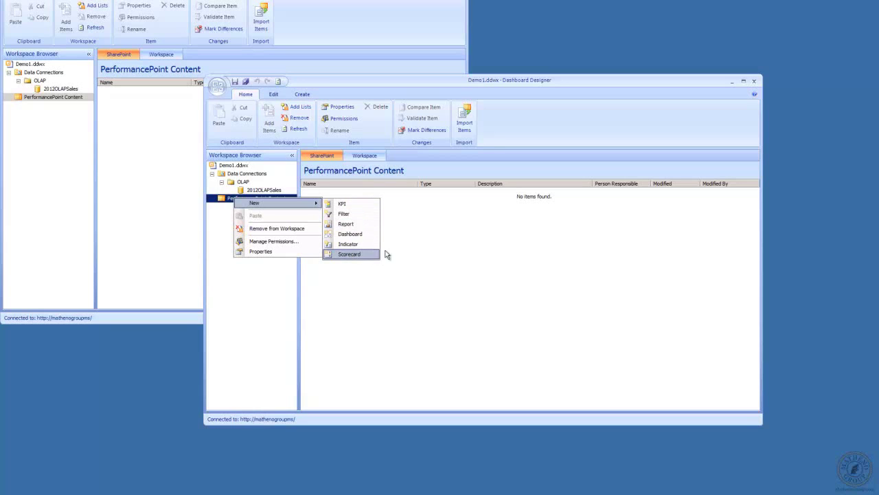
left_click(407, 249)
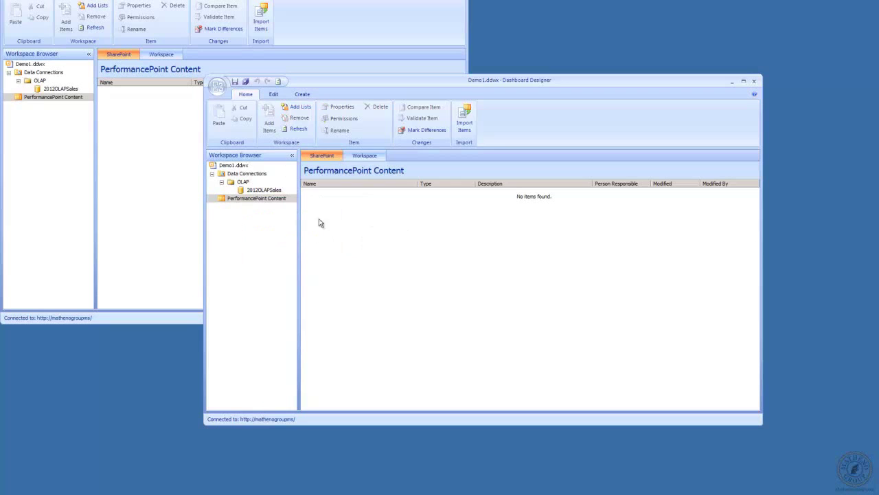
left_click(245, 174)
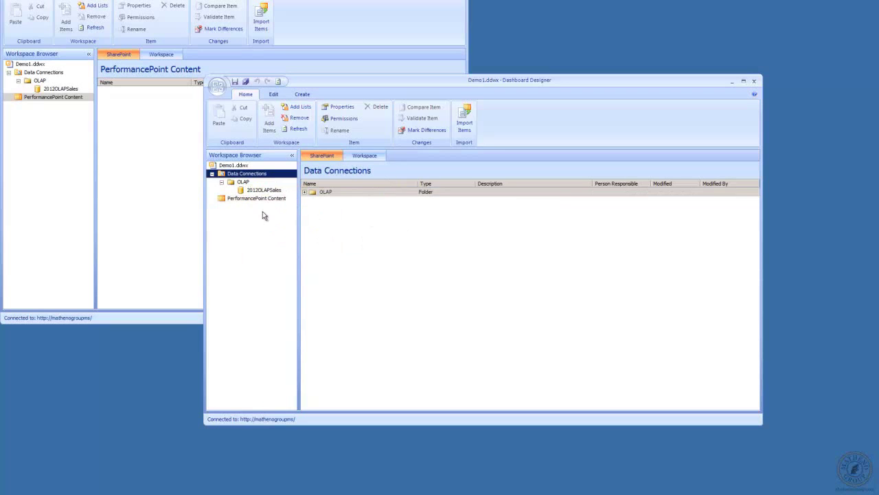
left_click(251, 199)
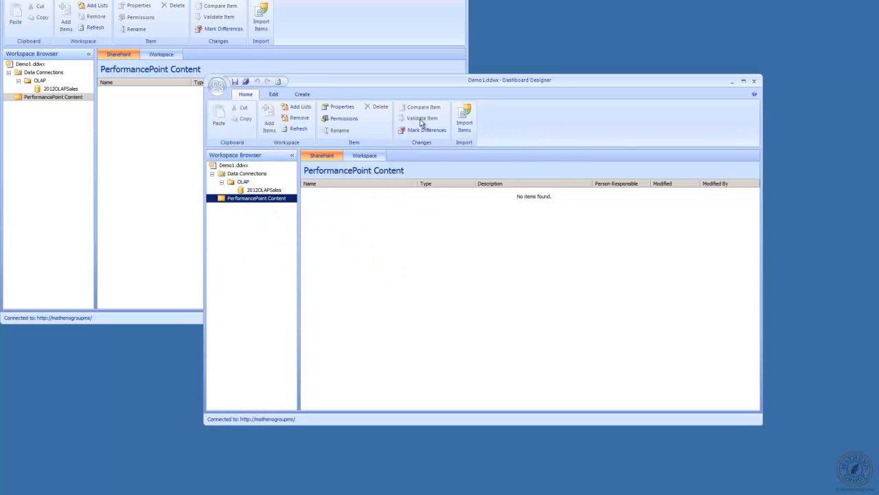
Step: Compare the workspace version of the 2012OLAPSales data source with its server version
left_click(264, 191)
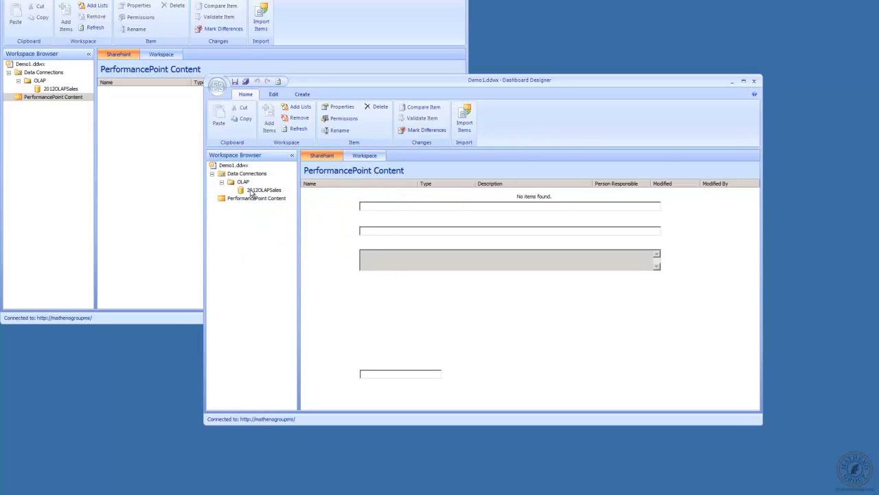
left_click(252, 193)
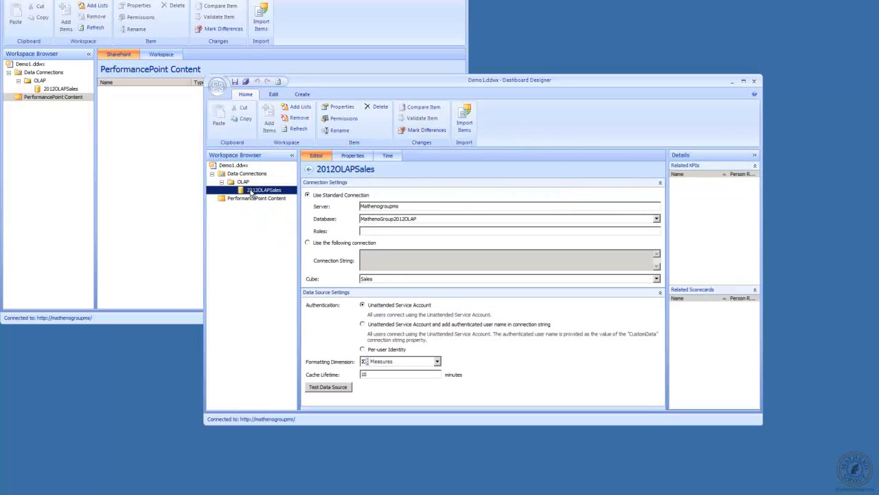
left_click(432, 131)
left_click(429, 108)
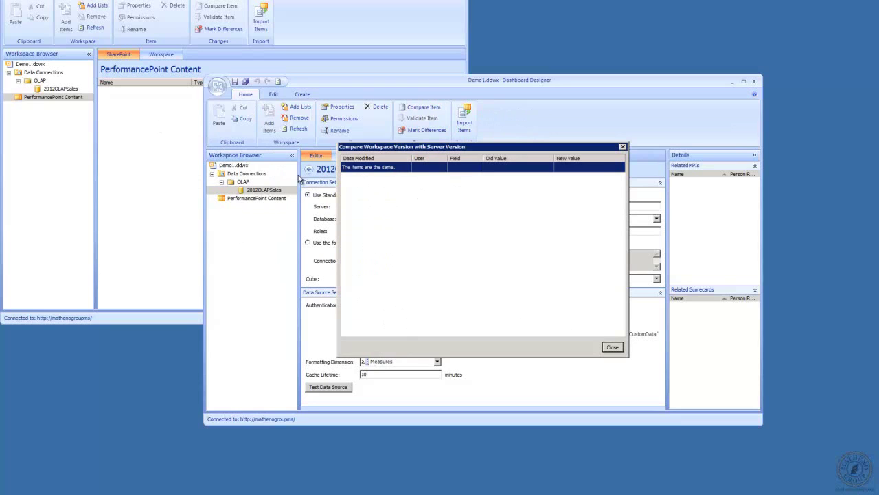
left_click(613, 346)
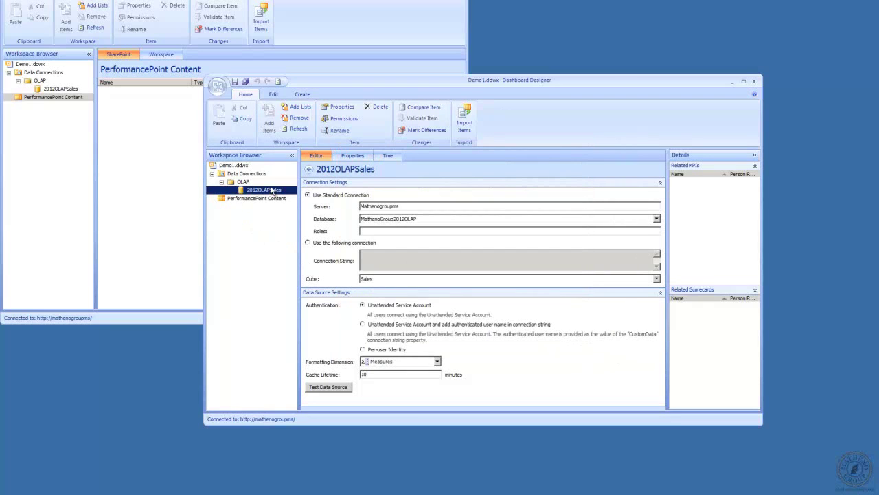
Step: Add a Text custom property with the value "new" to 2012OLAPSales and compare the changed item with its server version
left_click(353, 157)
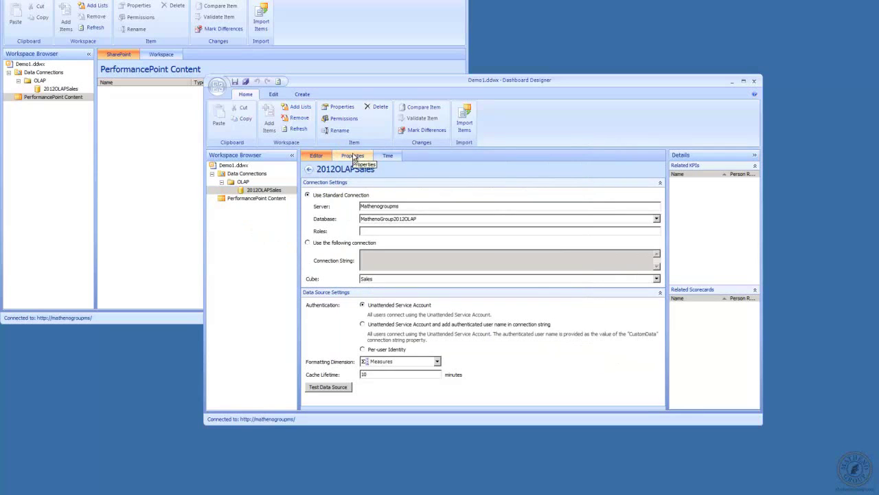
left_click(322, 315)
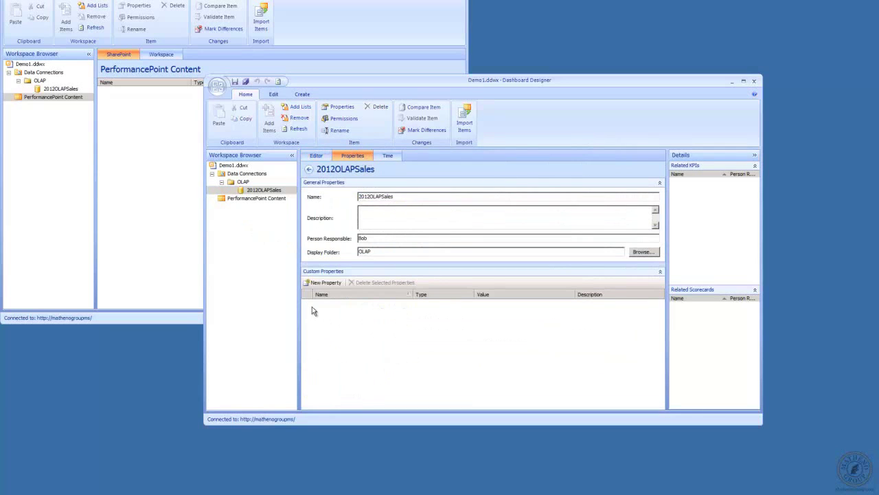
left_click(326, 283)
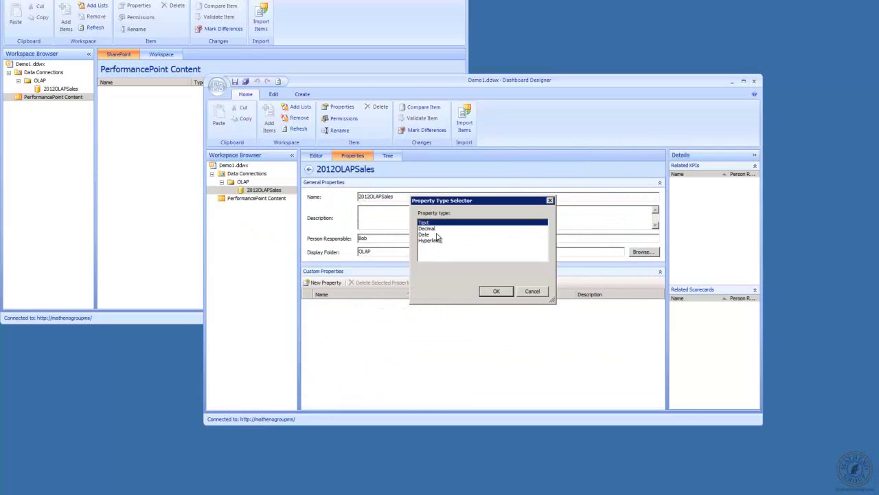
left_click(502, 294)
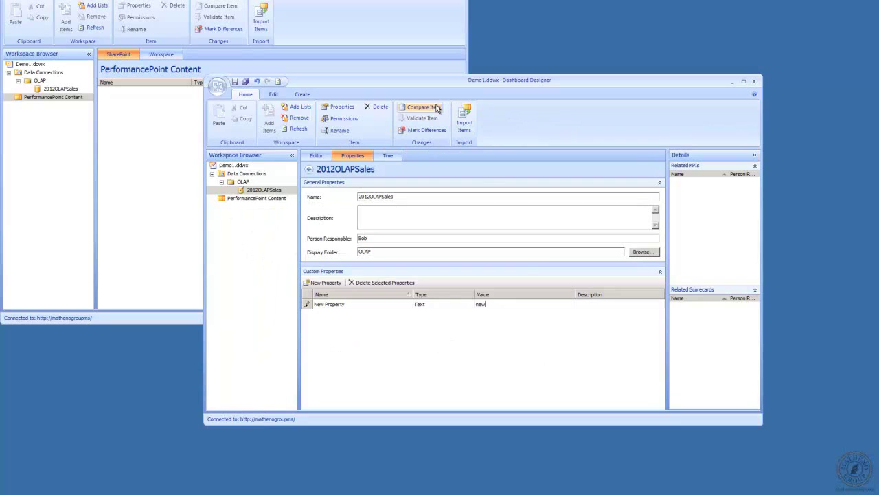
left_click(438, 108)
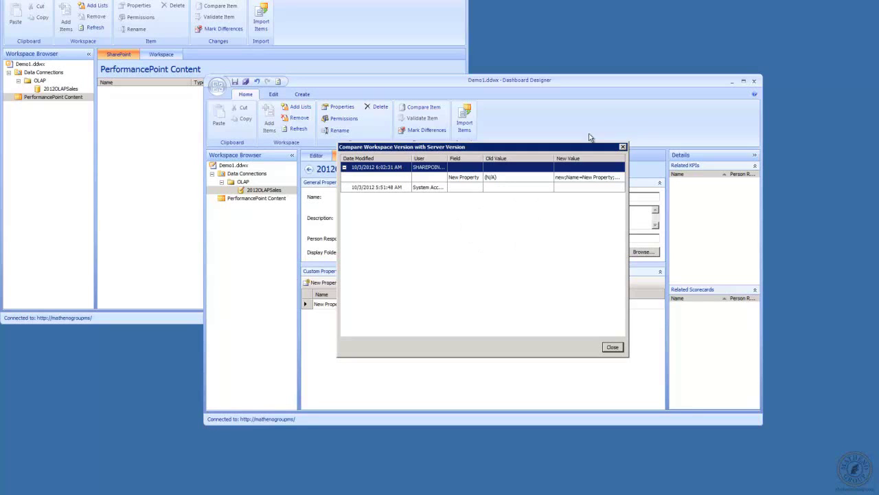
left_click(623, 146)
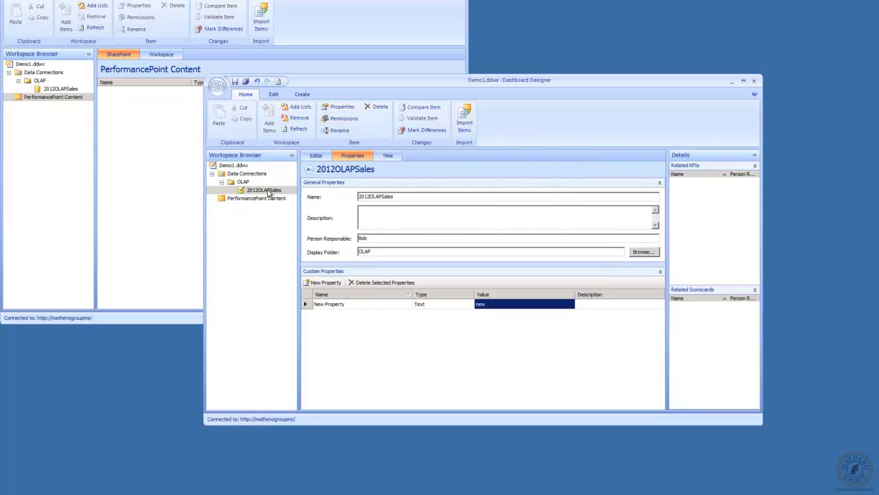
Step: Examine the editing and creation commands available for 2012OLAPSales, the Data Connections list and the PerformancePoint Content list
left_click(238, 199)
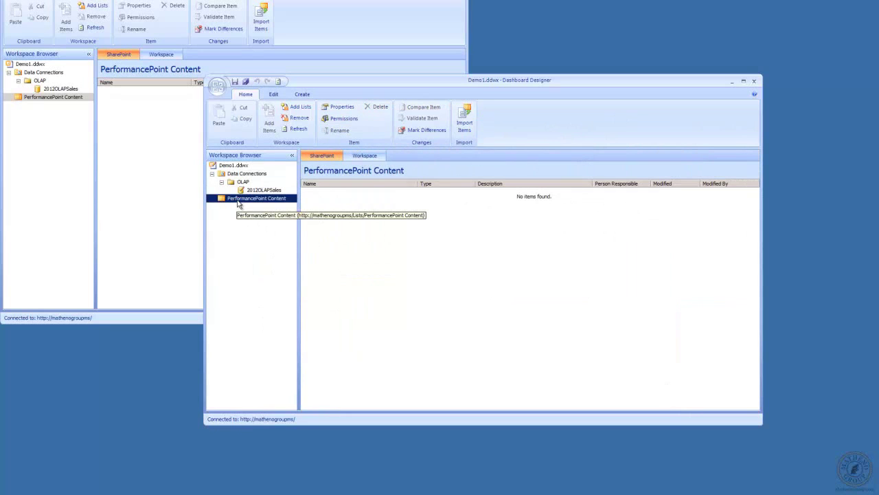
right_click(238, 204)
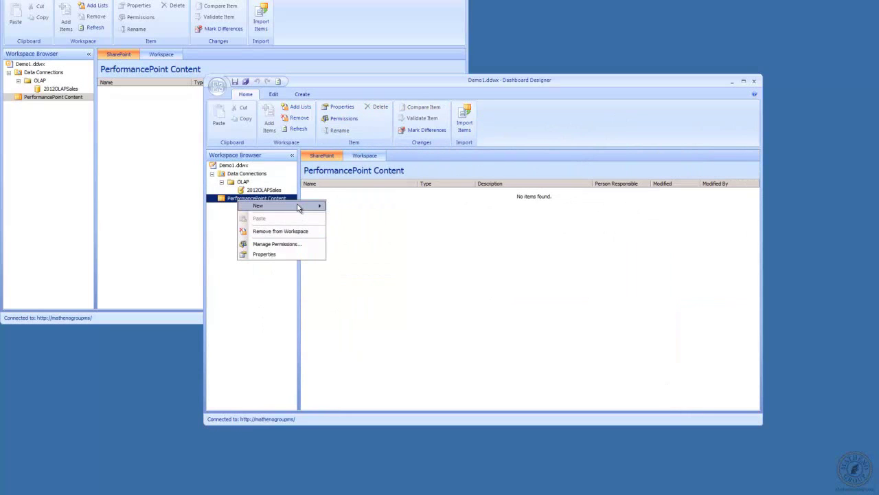
mouse_move(299, 208)
left_click(259, 309)
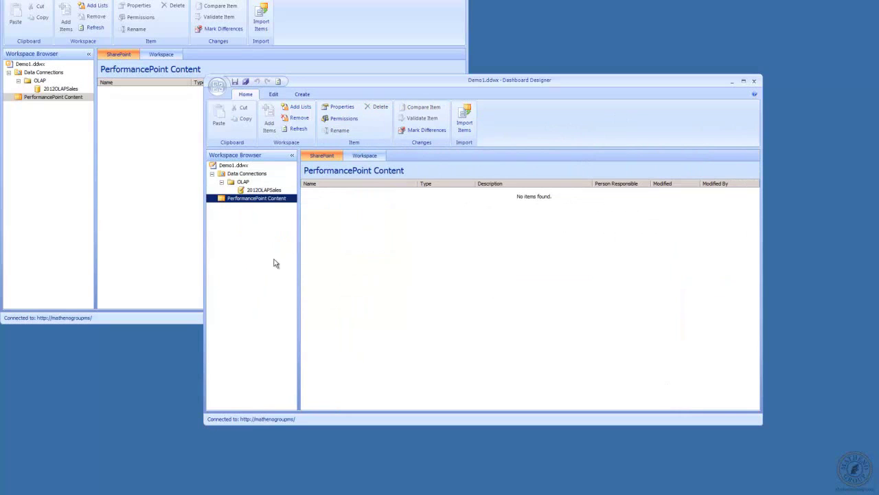
left_click(264, 191)
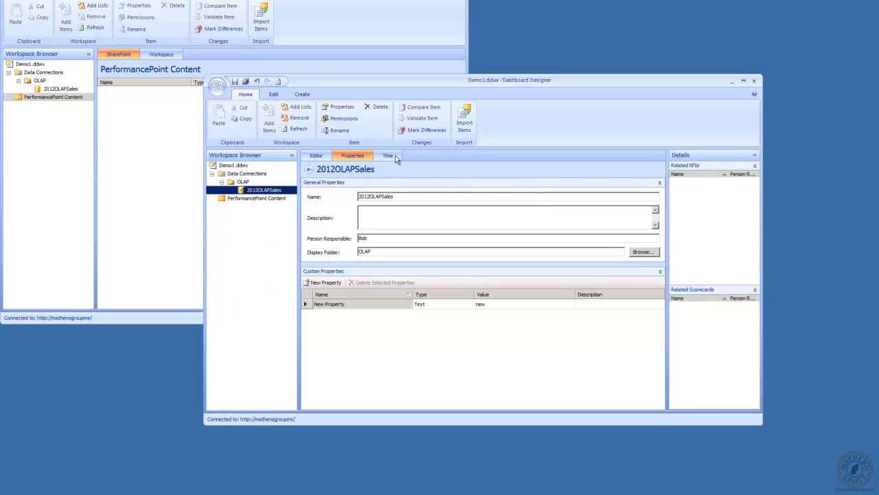
left_click(344, 118)
left_click(274, 95)
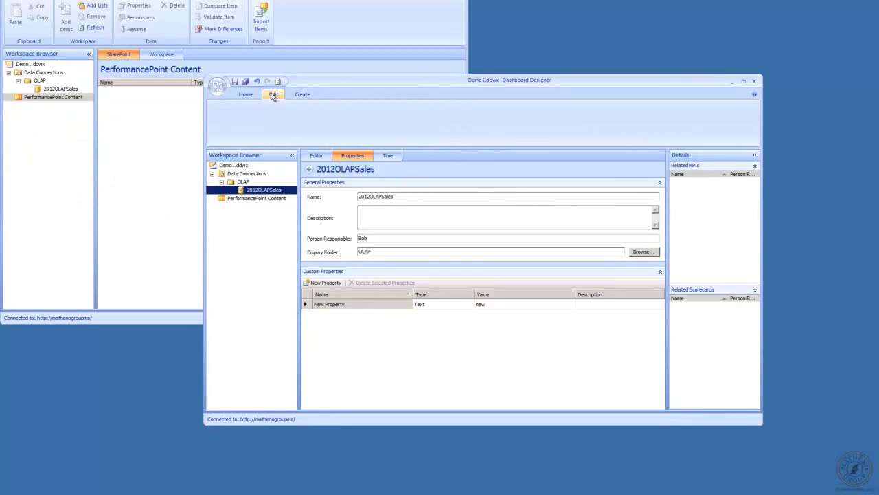
left_click(252, 199)
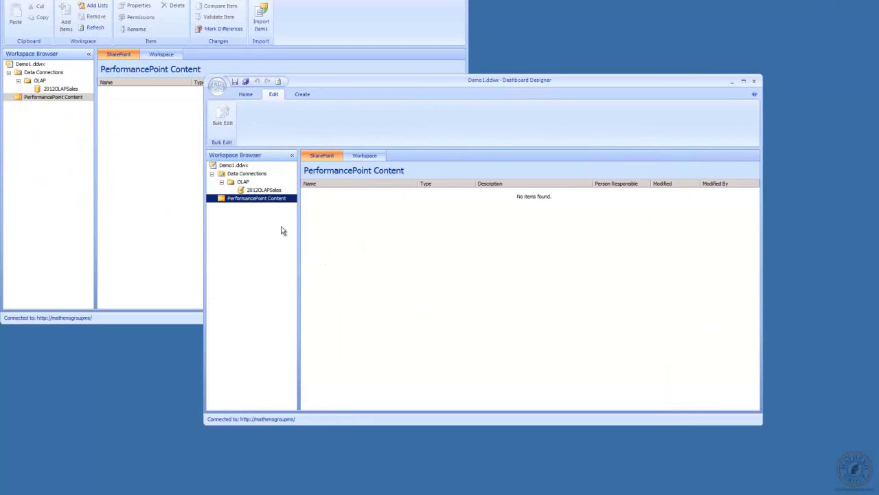
left_click(303, 95)
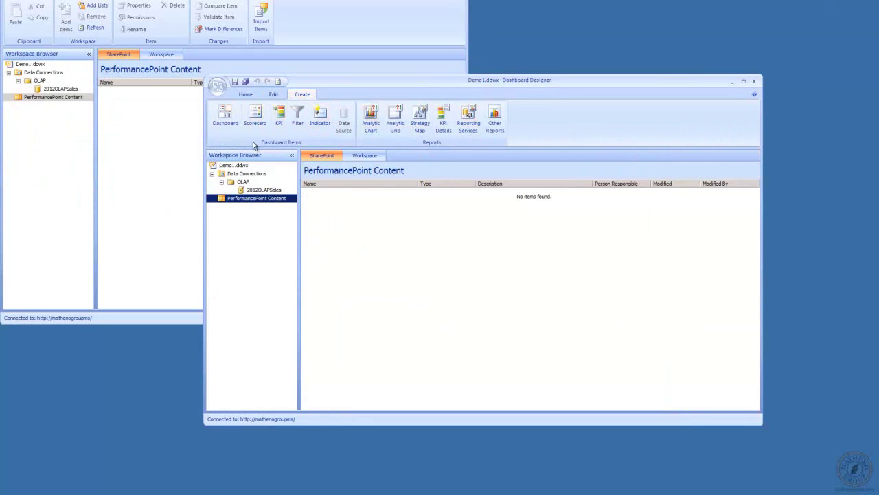
left_click(242, 173)
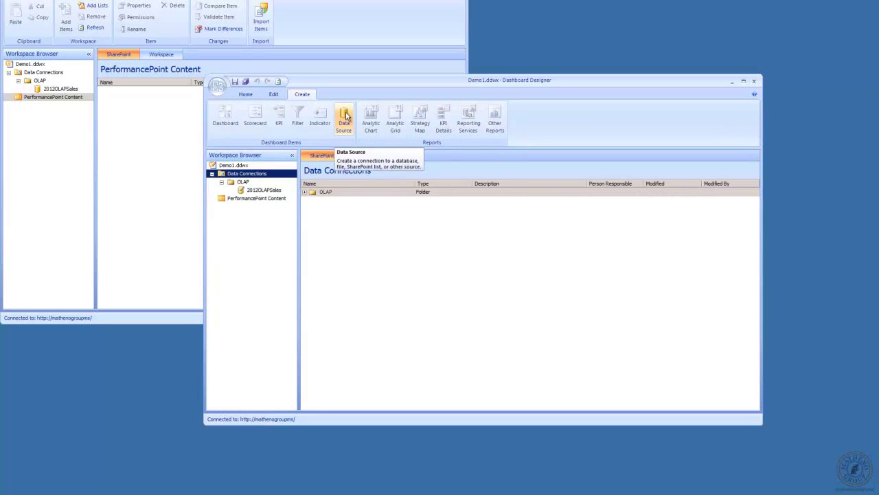
left_click(277, 199)
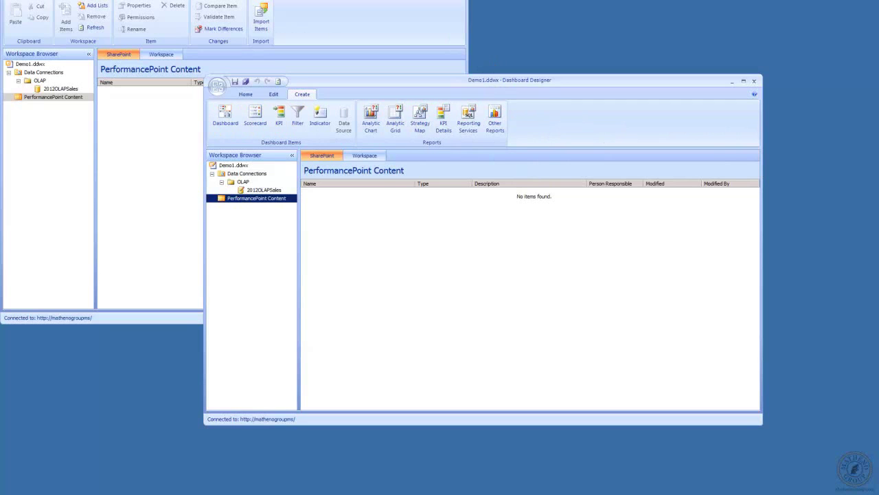
Step: Close both Dashboard Designer windows, closing the modified Demo1 workspace without saving the changes to 2012OLAPSales and Demo1.ddwx
left_click(154, 32)
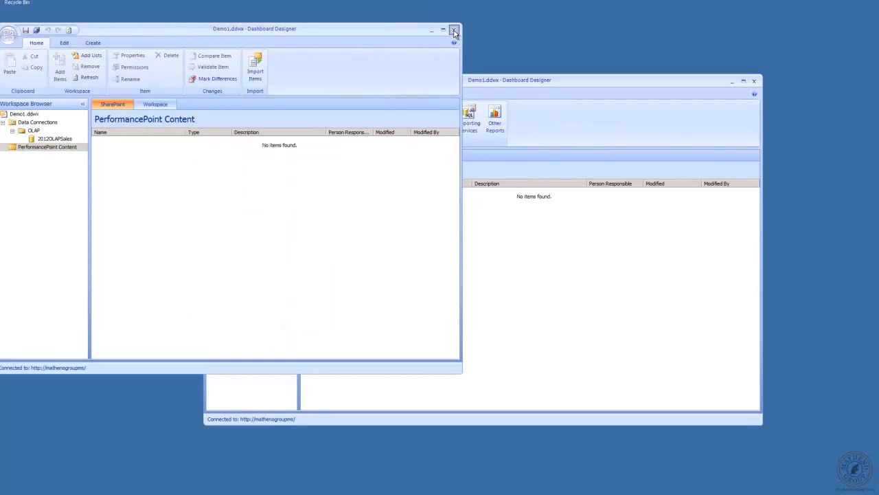
left_click(454, 30)
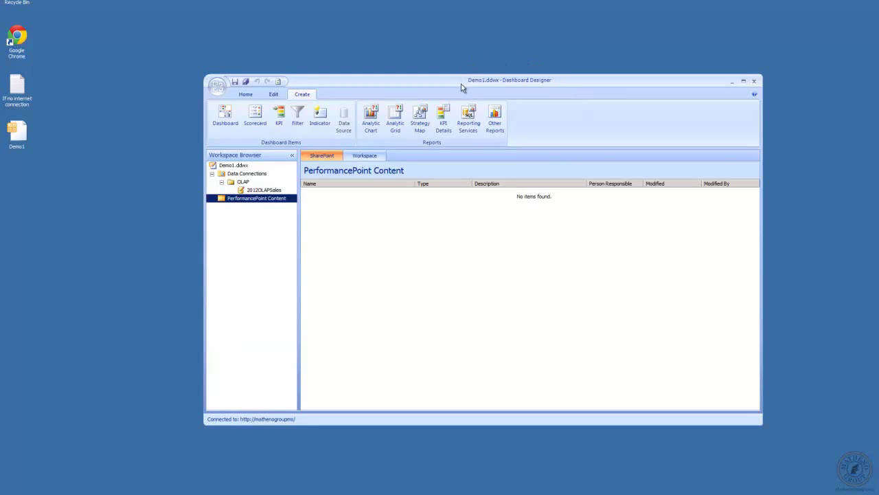
left_click(218, 87)
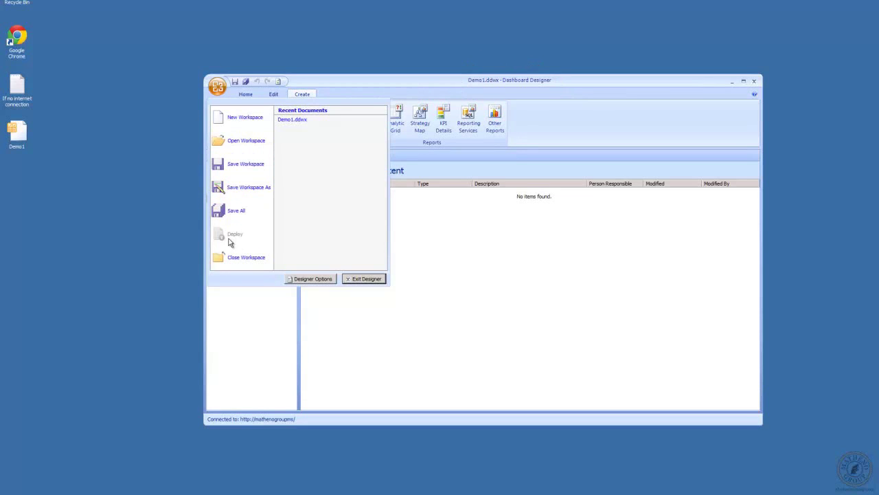
left_click(248, 258)
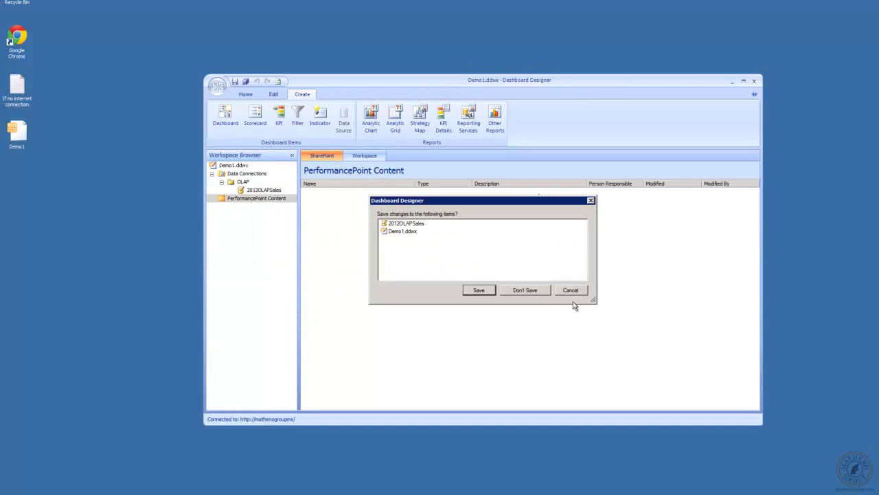
left_click(540, 290)
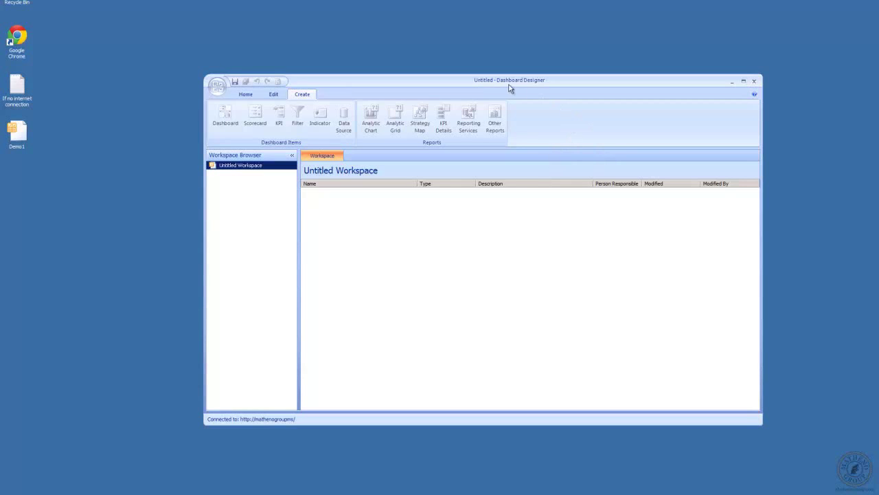
left_click(755, 82)
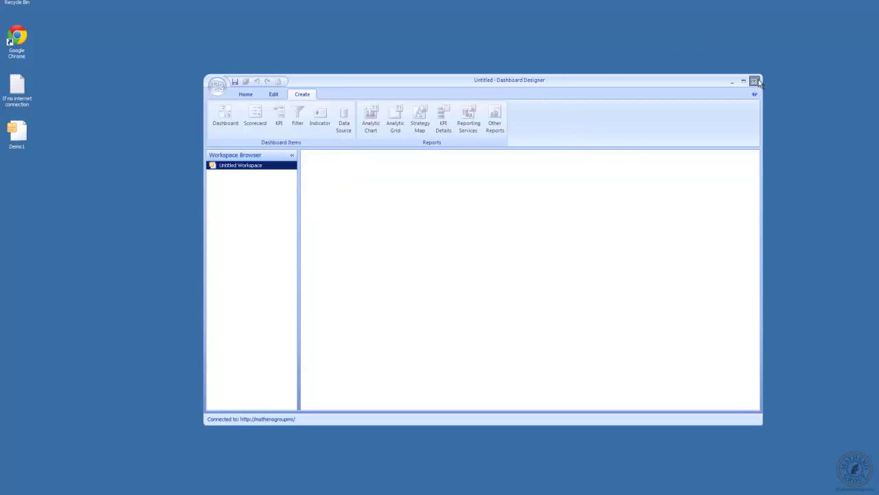
Step: Examine the file properties of the Demo1 workspace file on the desktop, including its file type
left_click(19, 131)
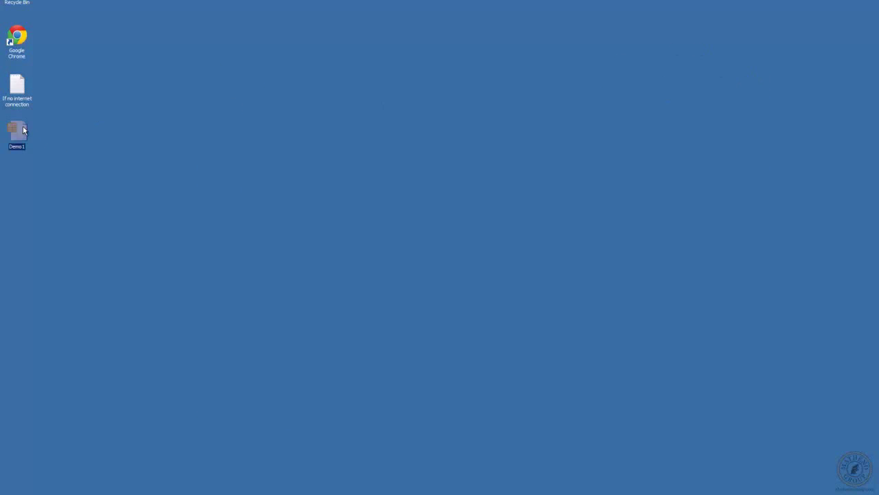
right_click(21, 131)
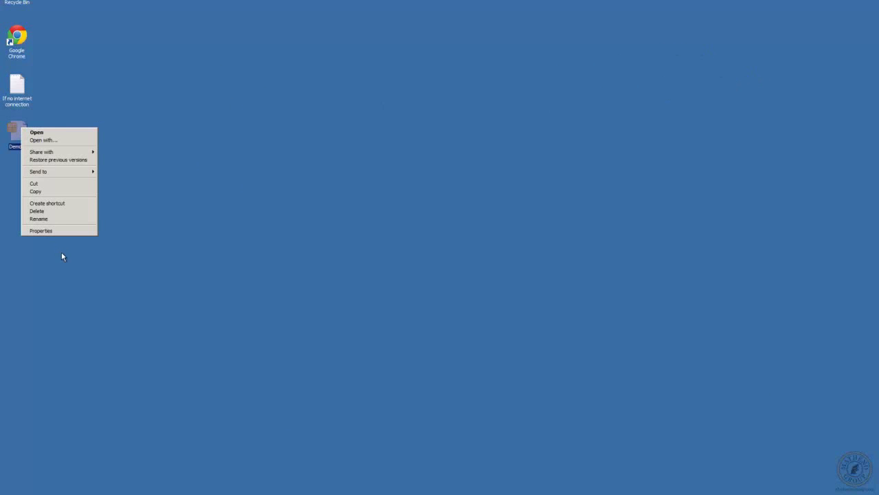
left_click(50, 233)
left_click(50, 232)
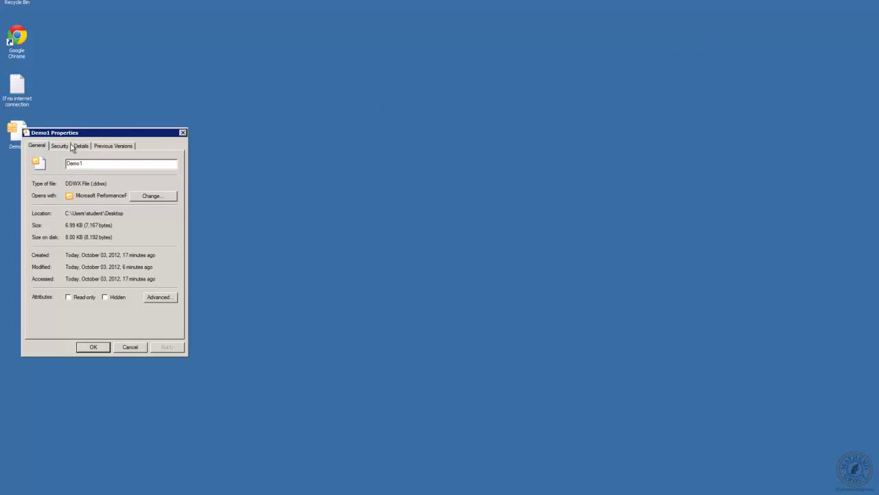
left_click(183, 133)
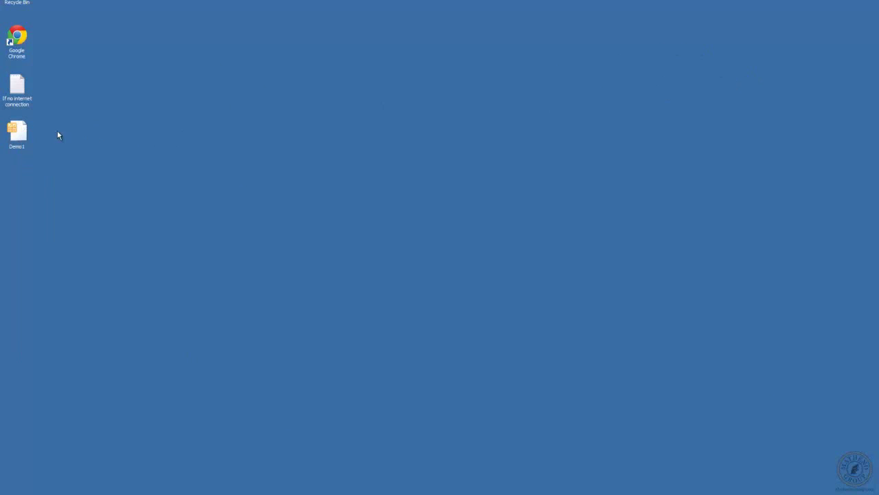
Step: Open the name of the Demo1 workspace file on the desktop for editing
right_click(20, 138)
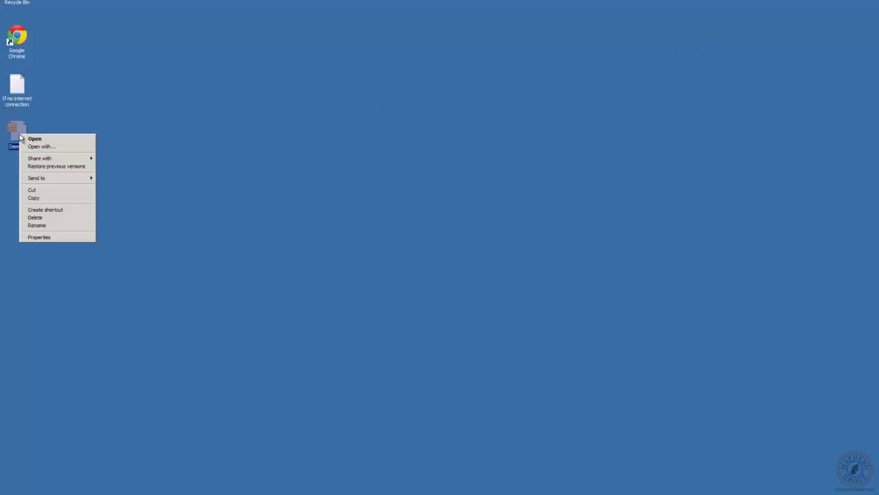
left_click(61, 225)
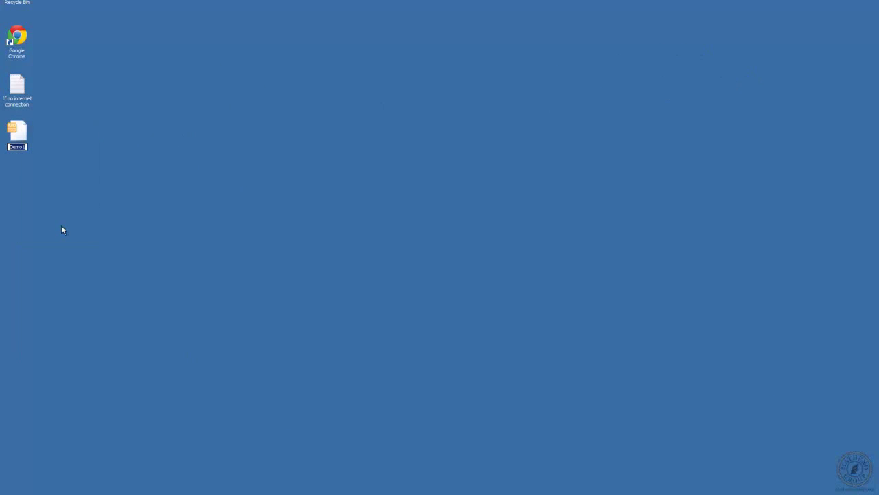
left_click(28, 146)
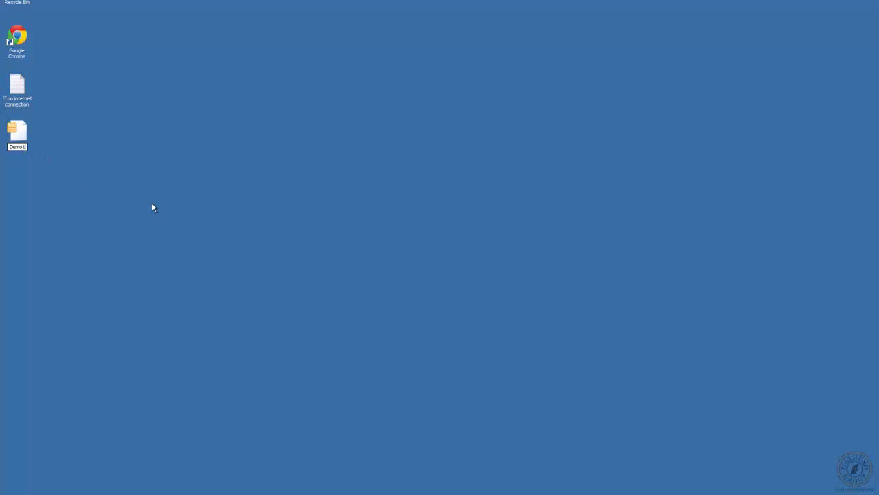